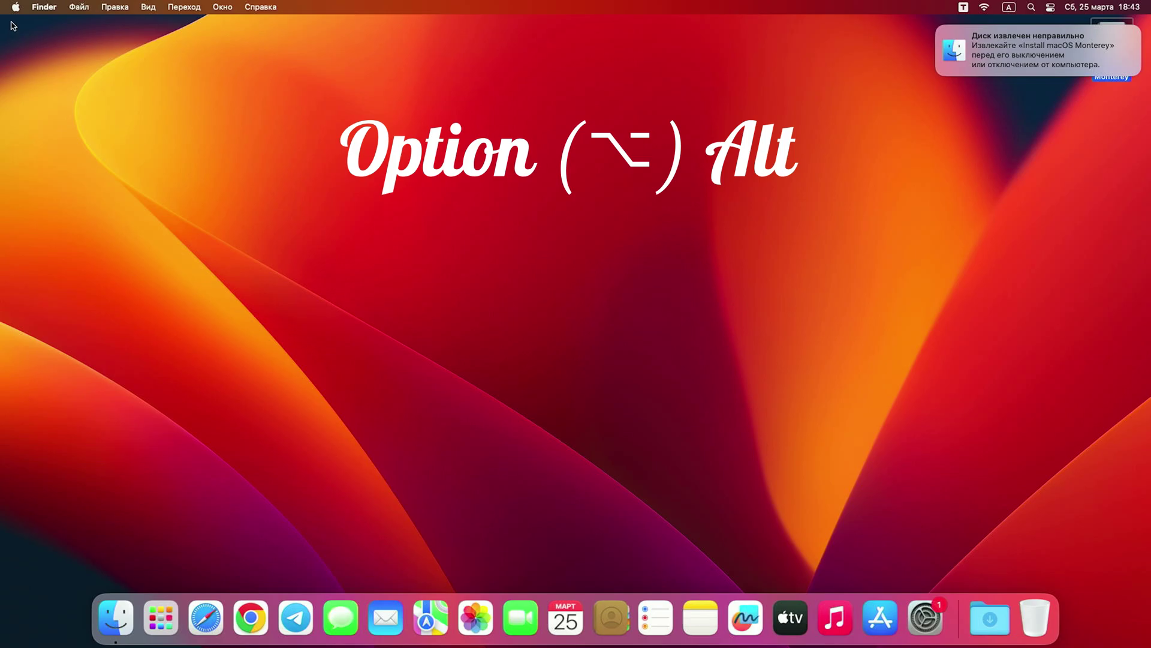
Restart the Mac into the startup disk selection and boot from the Install macOS Monterey drive.
{"action": "left_click", "coordinate": [15, 8]}
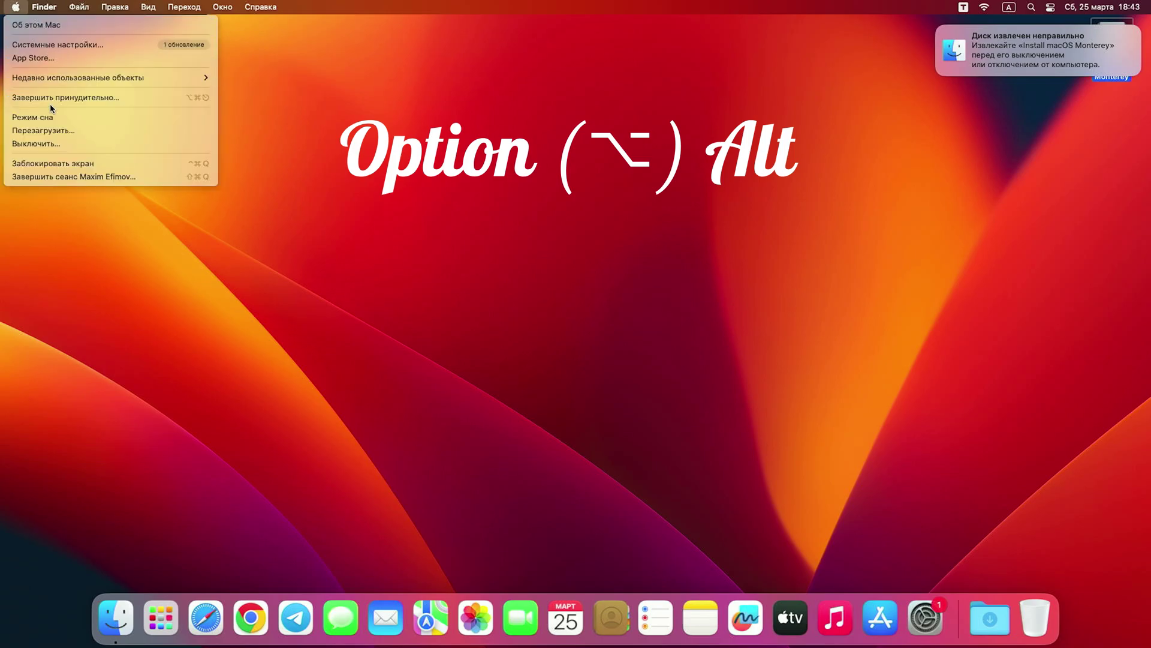
{"action": "left_click", "coordinate": [51, 131], "text": "alt"}
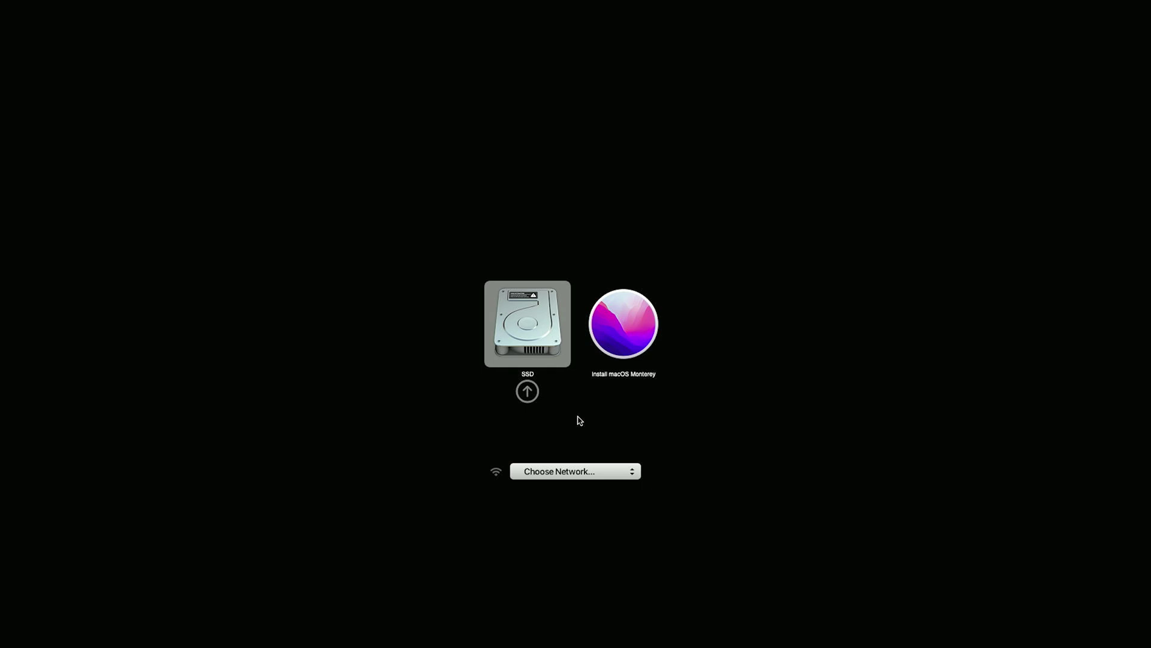
{"action": "left_click", "coordinate": [615, 333]}
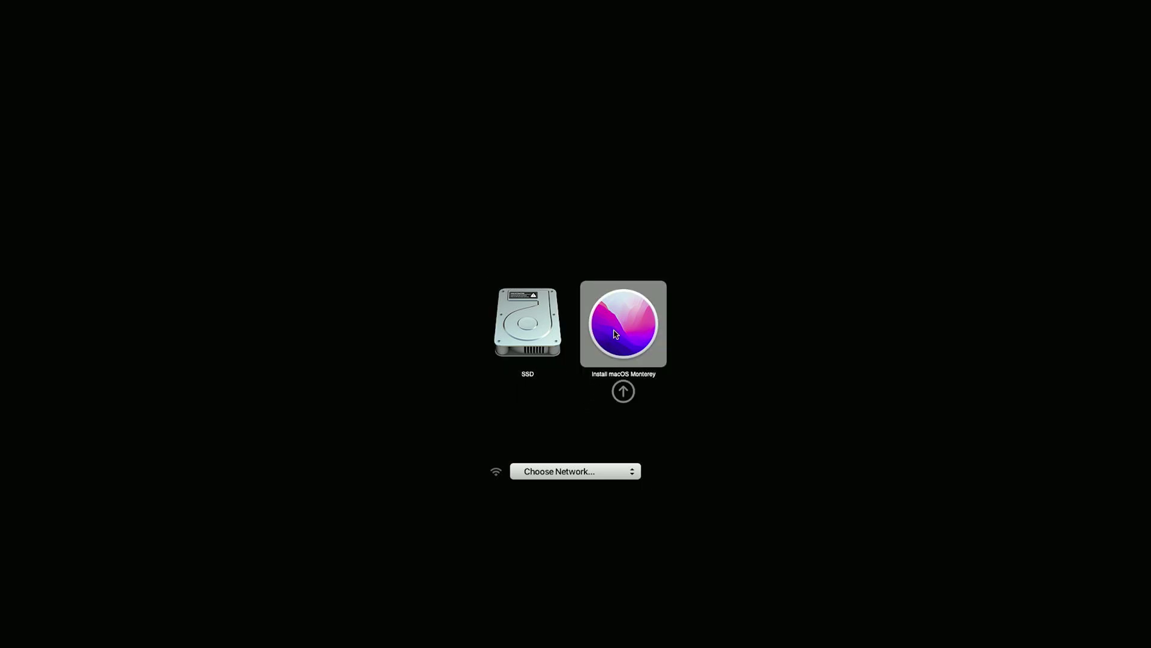
{"action": "left_click", "coordinate": [623, 391]}
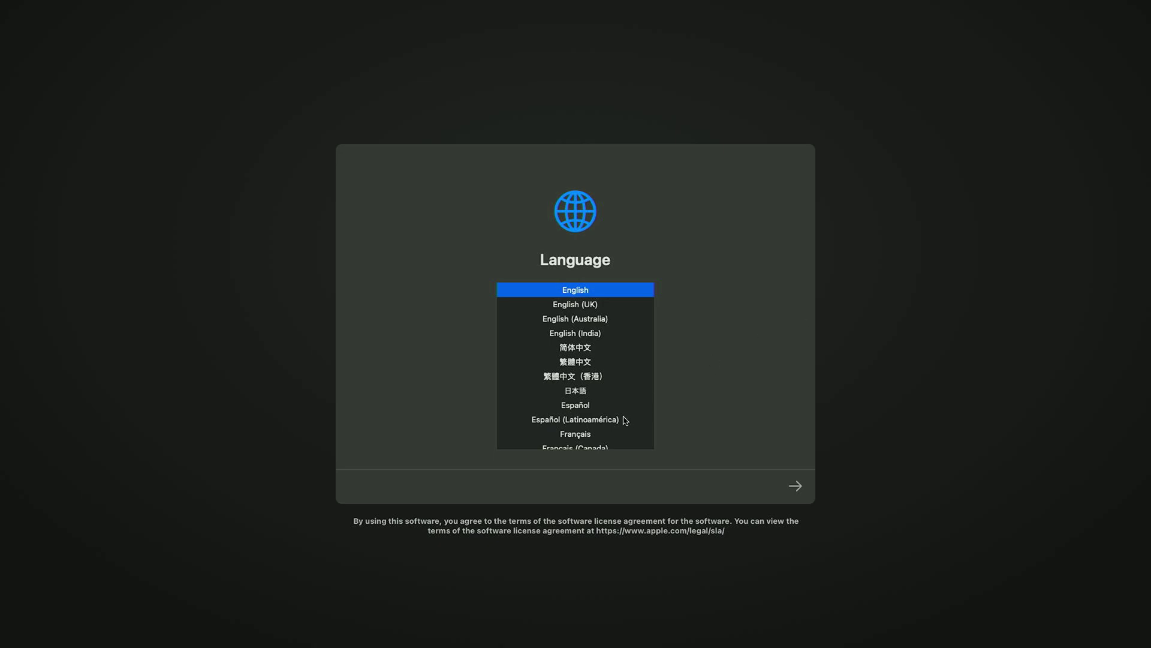
Choose Русский as the installer language and continue to the recovery utilities.
{"action": "left_click", "coordinate": [605, 406]}
{"action": "scroll", "coordinate": [606, 407], "scroll_direction": "down", "scroll_amount": 5}
{"action": "scroll", "coordinate": [604, 406], "scroll_direction": "down", "scroll_amount": 5}
{"action": "scroll", "coordinate": [605, 406], "scroll_direction": "up", "scroll_amount": 2}
{"action": "left_click_drag", "start_coordinate": [654, 403], "coordinate": [678, 348]}
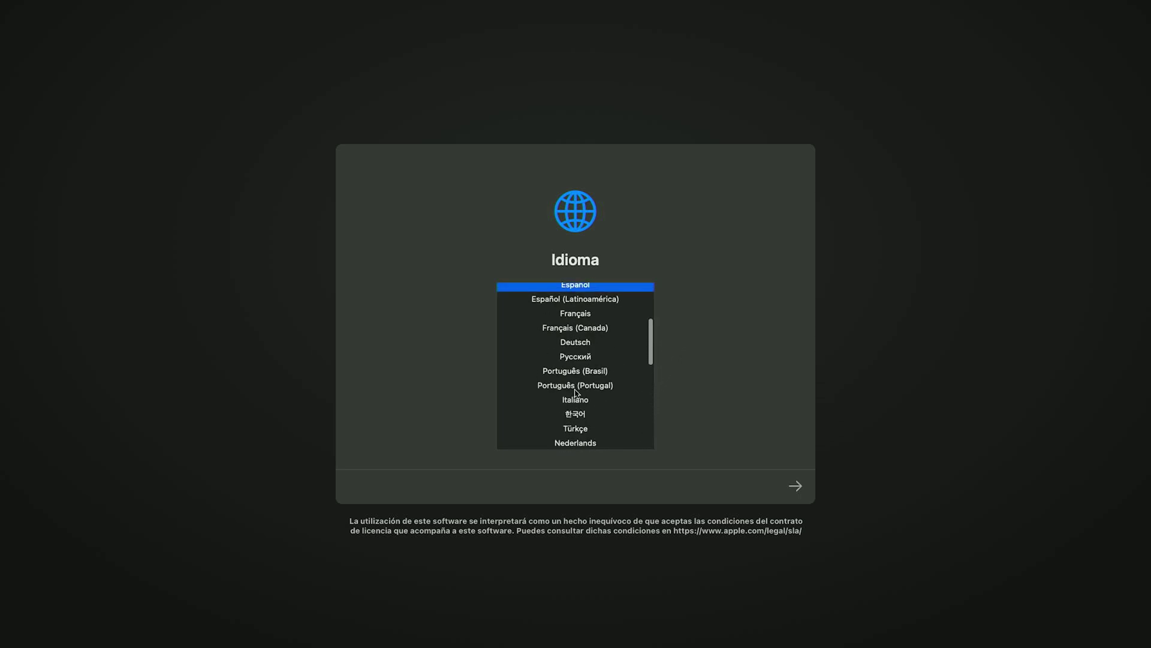
{"action": "left_click", "coordinate": [591, 358]}
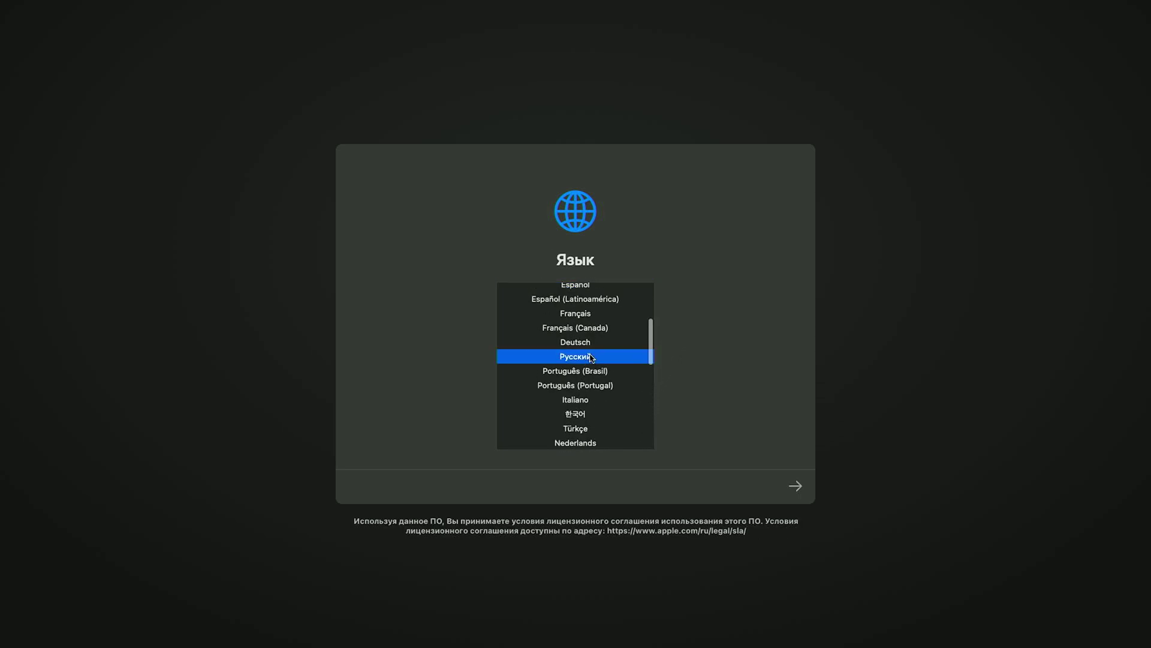
{"action": "left_click", "coordinate": [796, 487]}
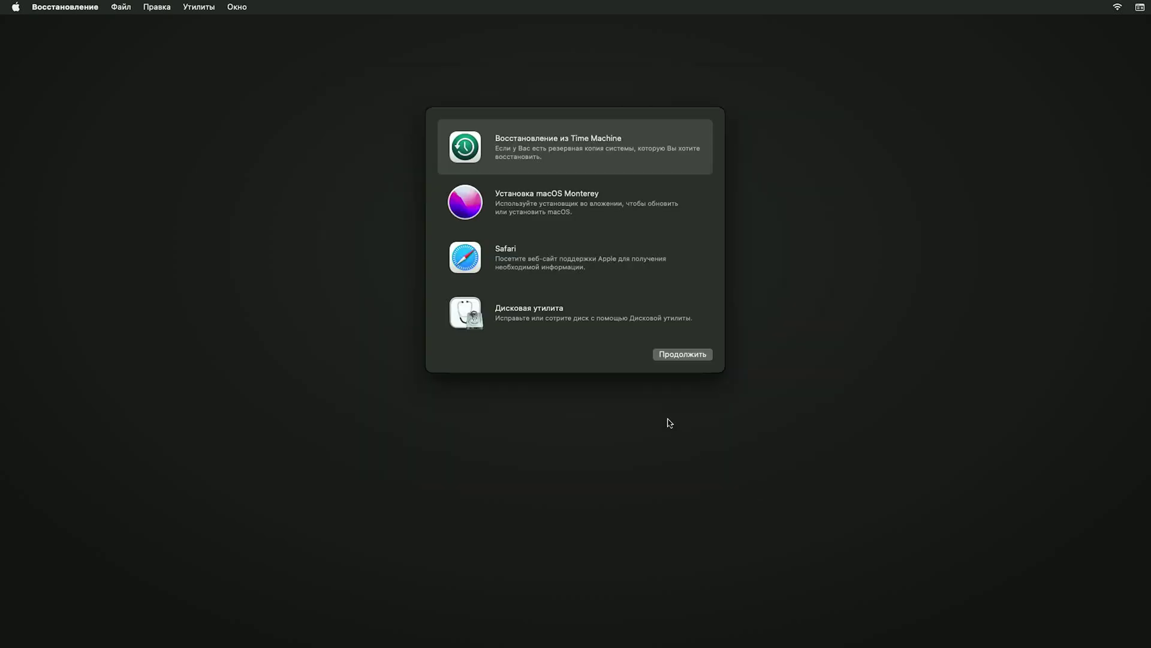
Open Disk Utility (Дисковая утилита) and make its sidebar show all devices.
{"action": "left_click", "coordinate": [548, 319]}
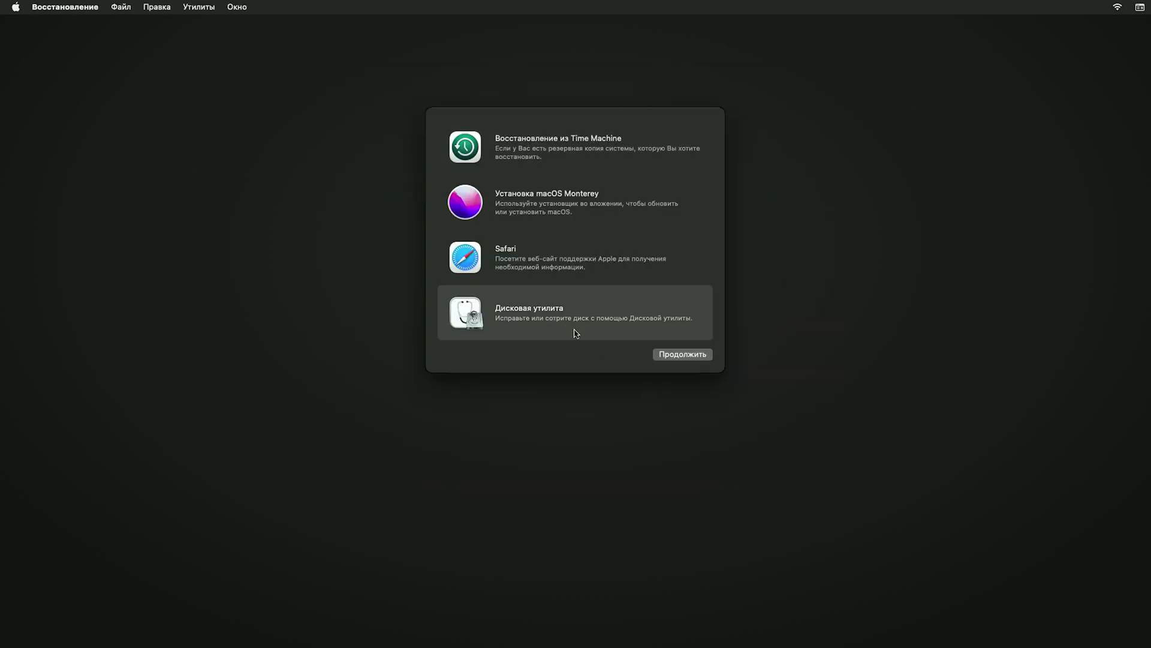
{"action": "left_click", "coordinate": [676, 358]}
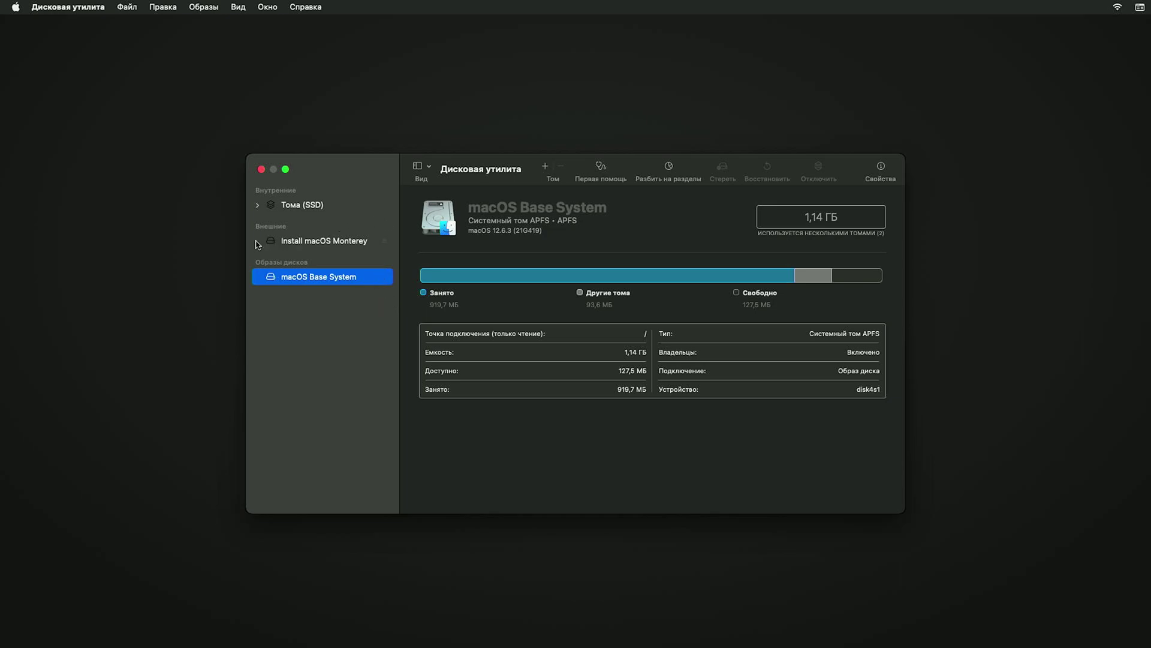
{"action": "left_click", "coordinate": [424, 167]}
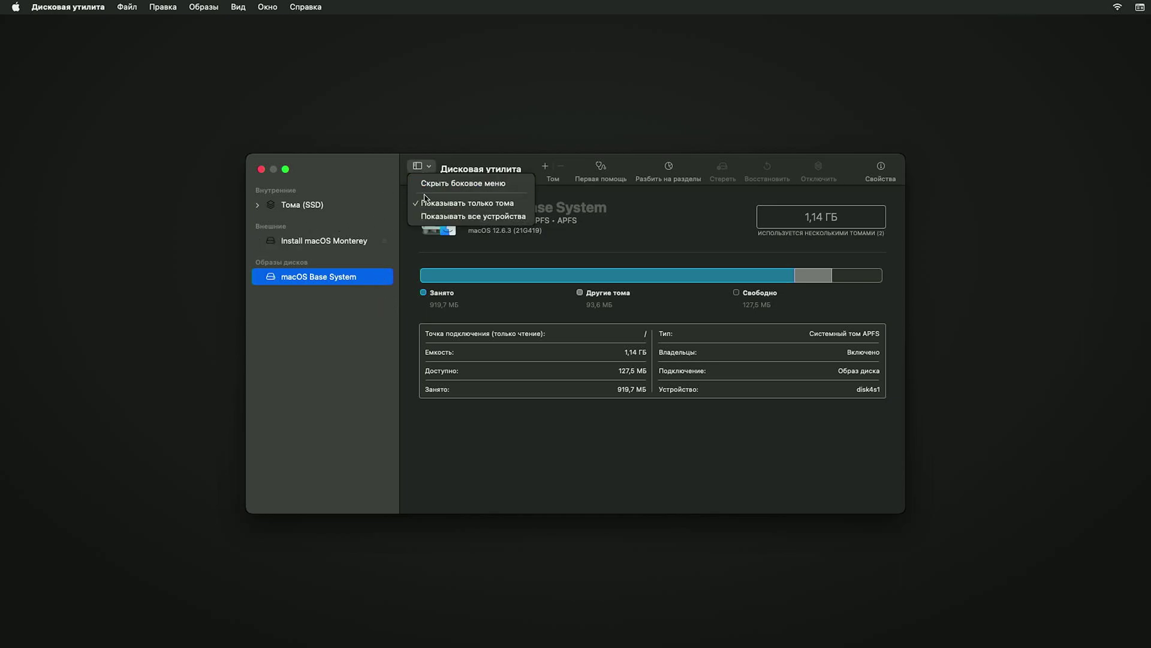
{"action": "left_click", "coordinate": [422, 217]}
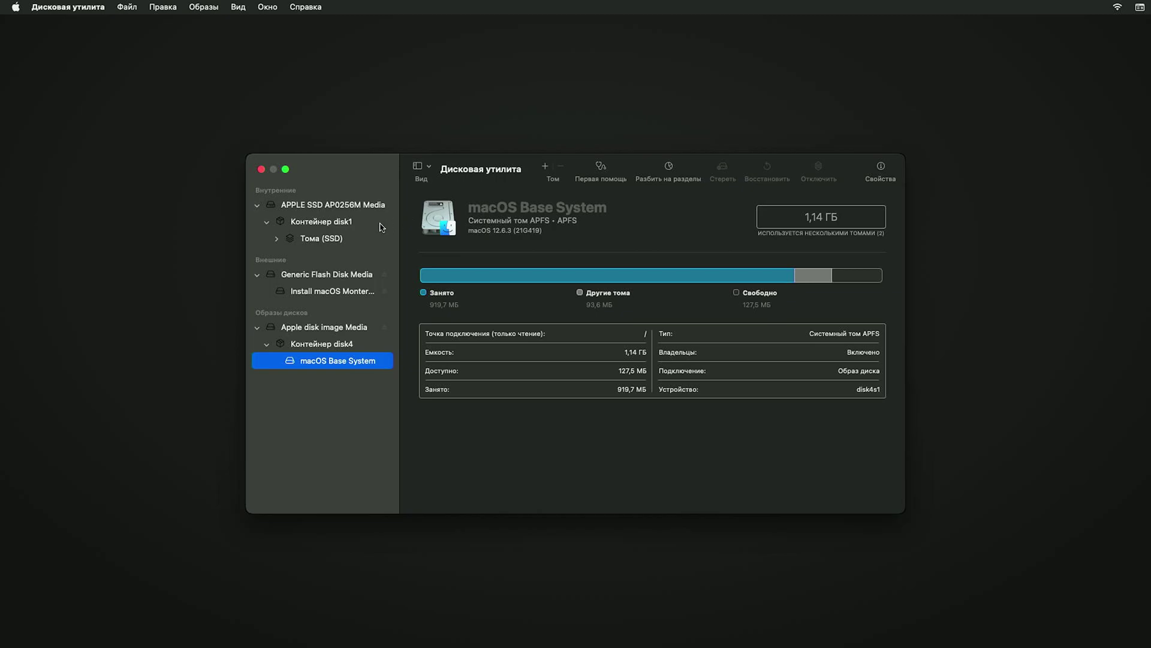
Open the erase settings for the internal disk APPLE SSD AP0256M Media and name the new volume SSD.
{"action": "left_click", "coordinate": [329, 207]}
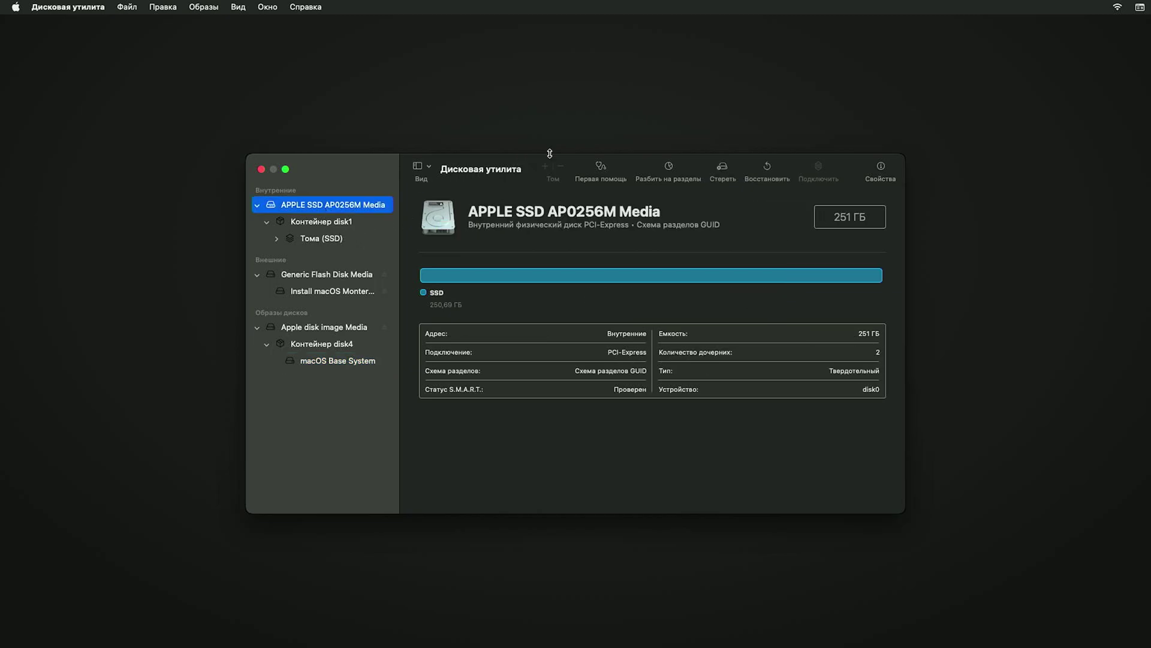
{"action": "left_click", "coordinate": [722, 171]}
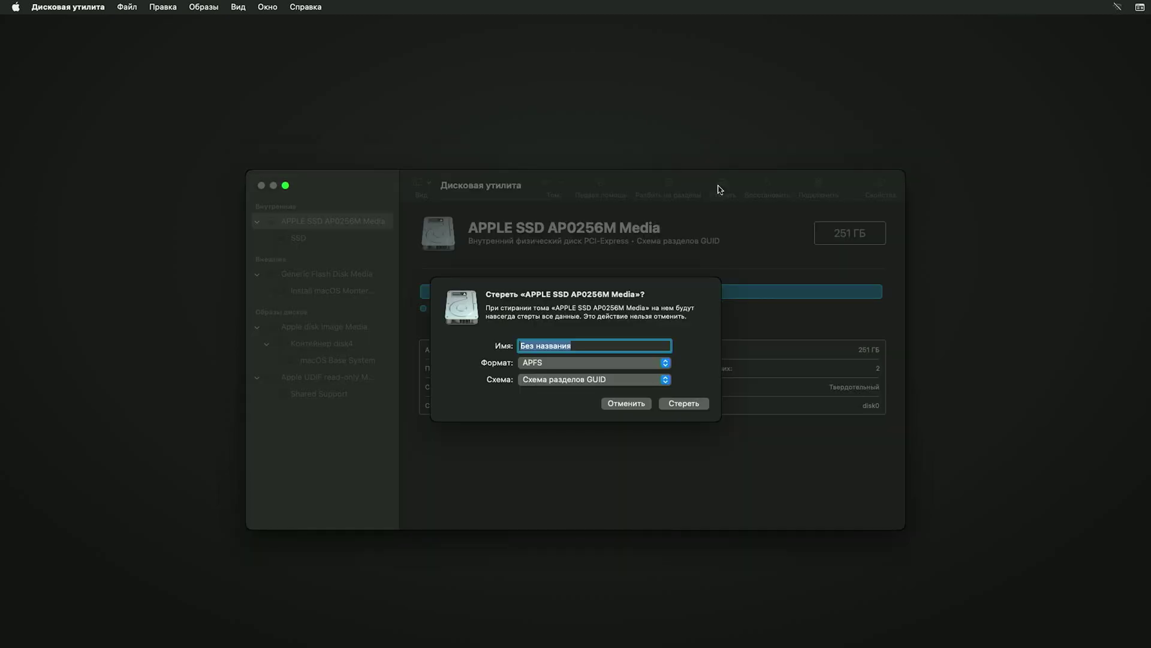
{"action": "type", "text": "SSD"}
Try the Apple partition scheme (Схема разделов Apple) for the erase, and return to the GUID scheme.
{"action": "left_click", "coordinate": [669, 382]}
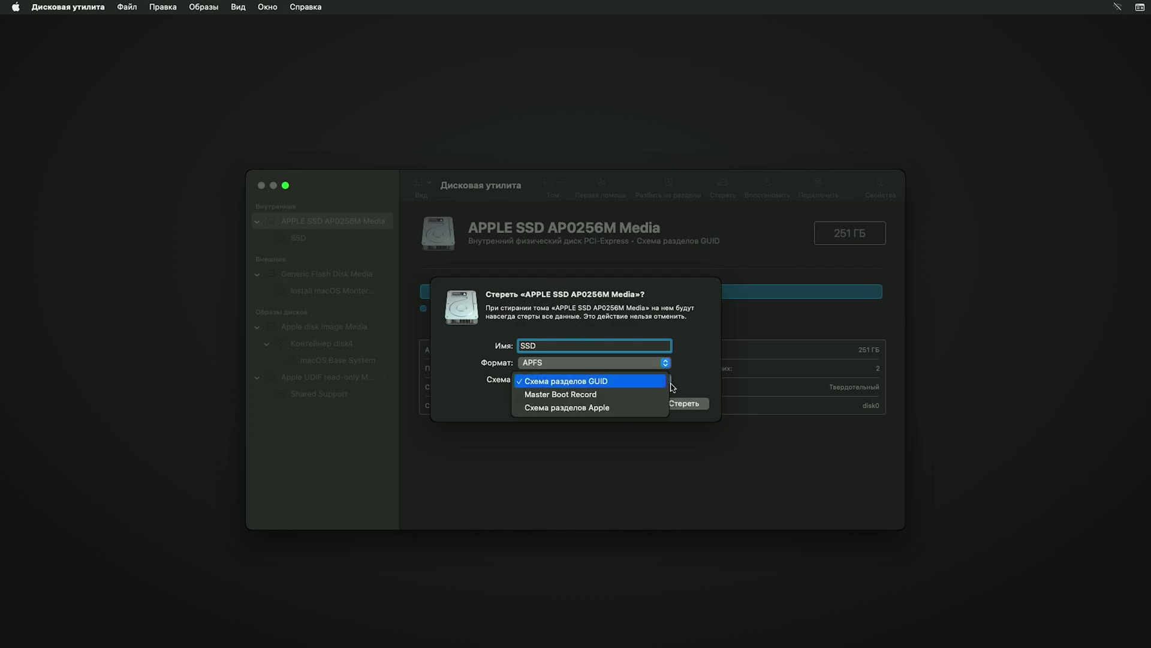
{"action": "left_click", "coordinate": [643, 407]}
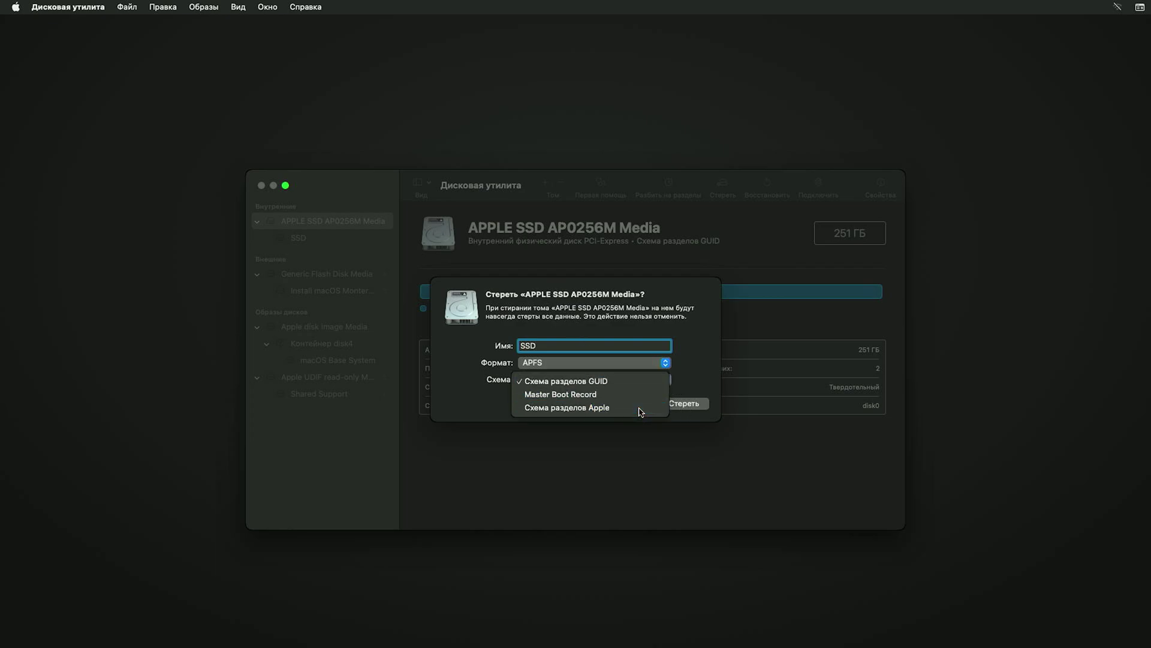
{"action": "left_click", "coordinate": [639, 385]}
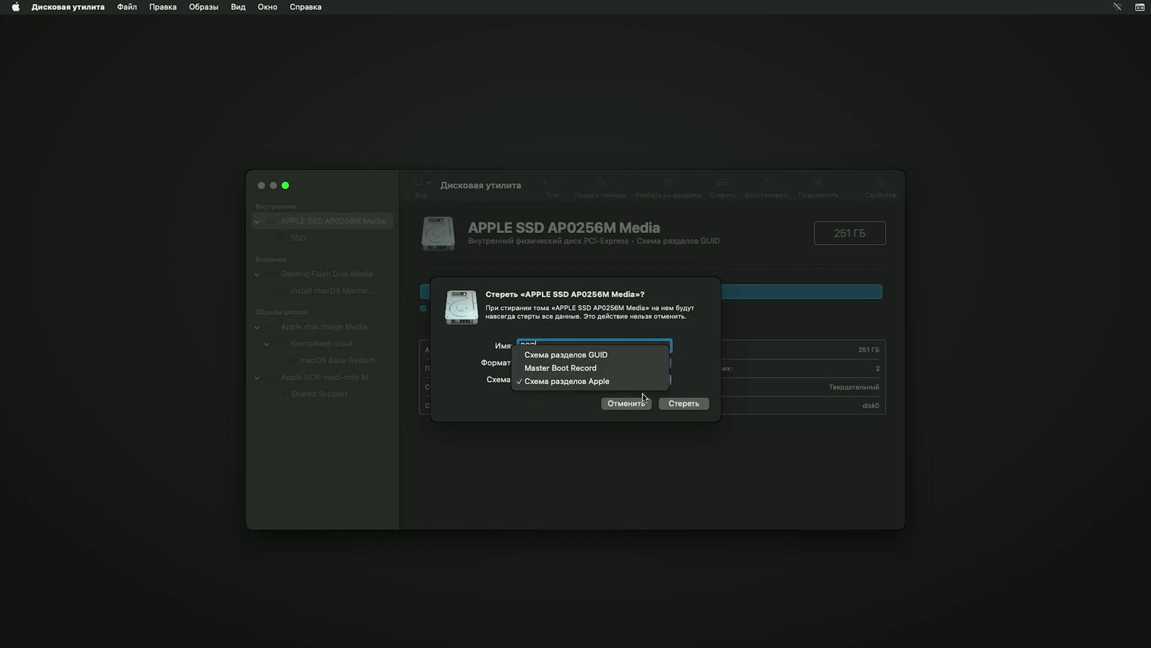
{"action": "left_click", "coordinate": [636, 359]}
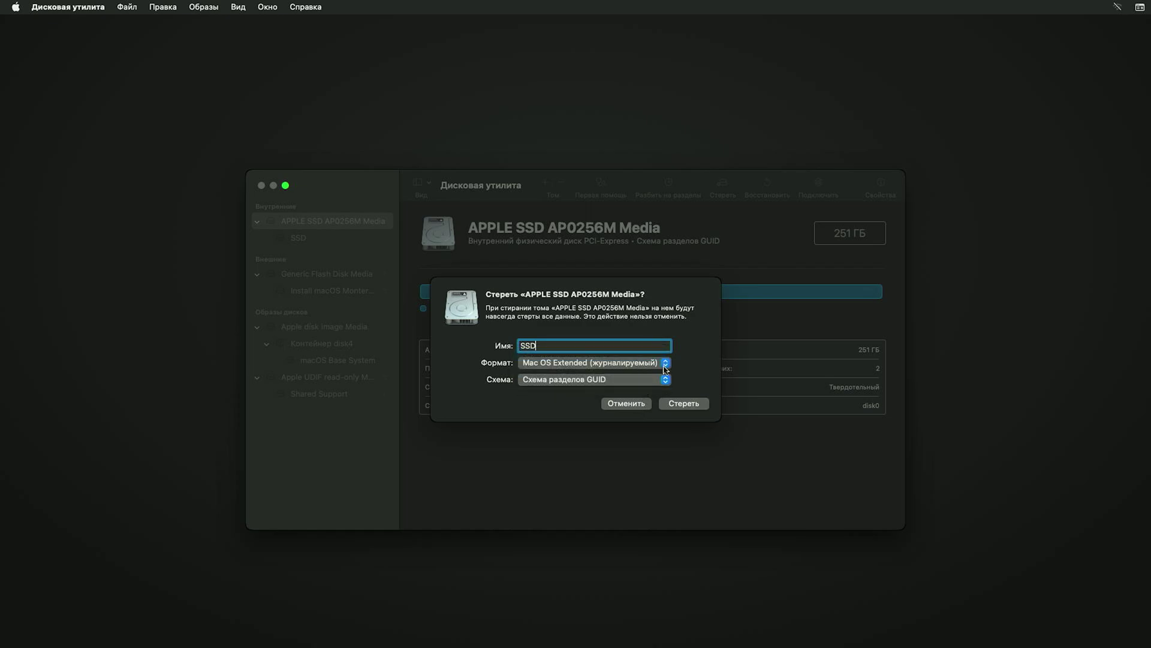
Erase the internal disk with the APFS format and the GUID partition scheme, and dismiss the finished report.
{"action": "left_click", "coordinate": [664, 366]}
{"action": "left_click", "coordinate": [616, 304]}
{"action": "left_click", "coordinate": [666, 380]}
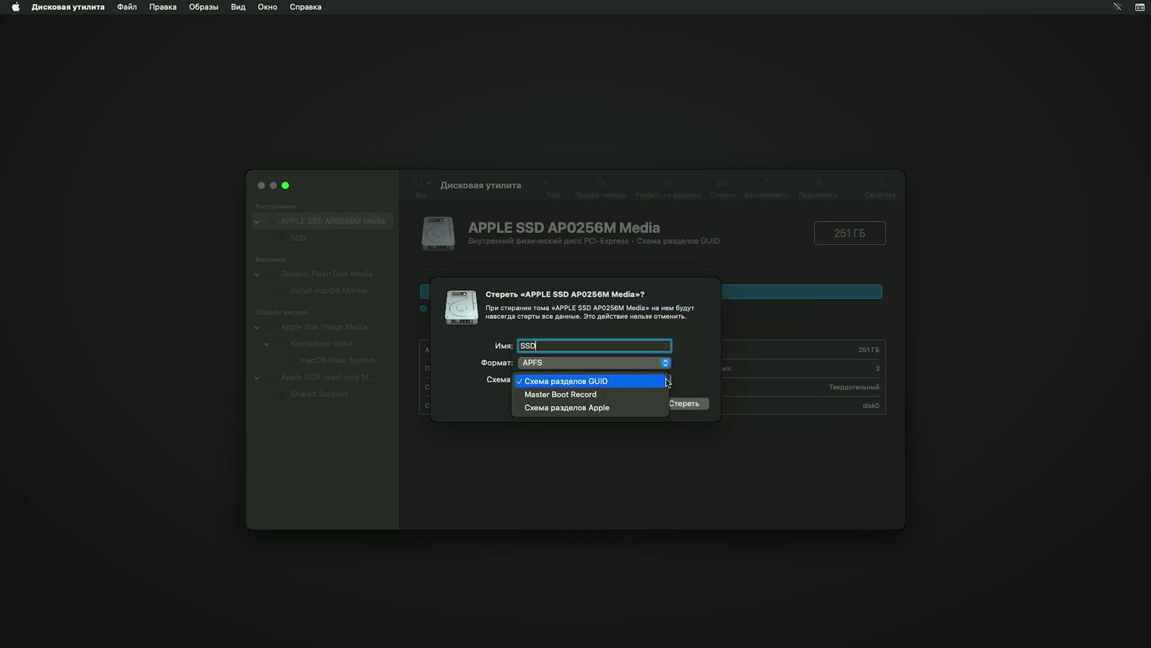
{"action": "left_click", "coordinate": [667, 381]}
{"action": "left_click", "coordinate": [683, 404]}
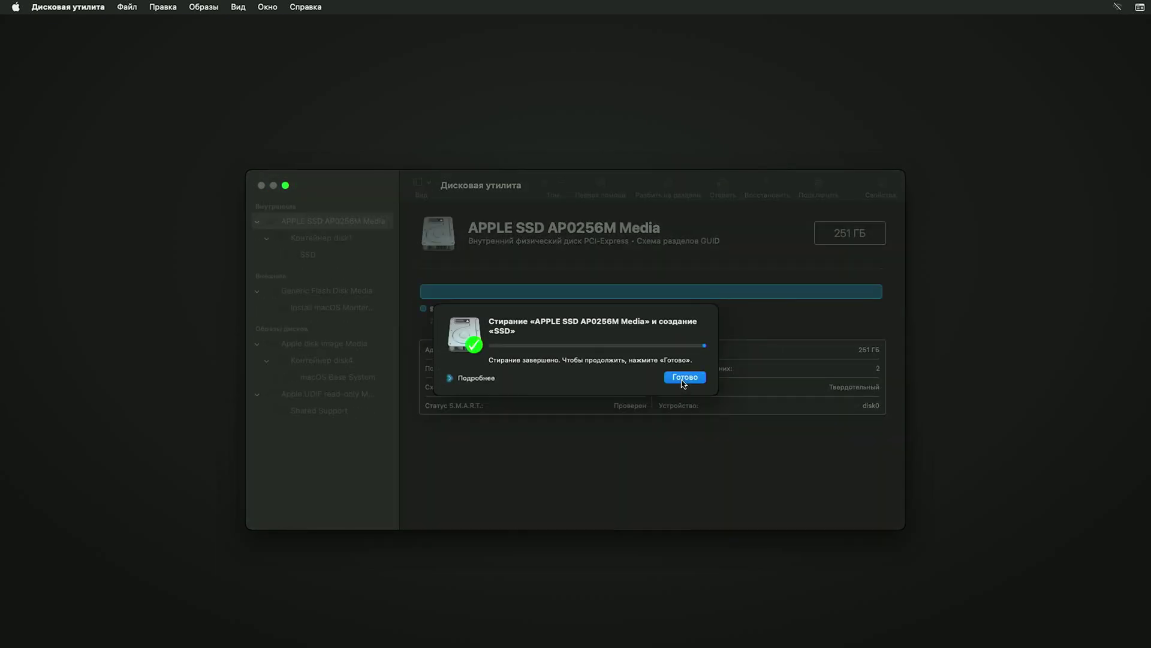
{"action": "left_click", "coordinate": [684, 378]}
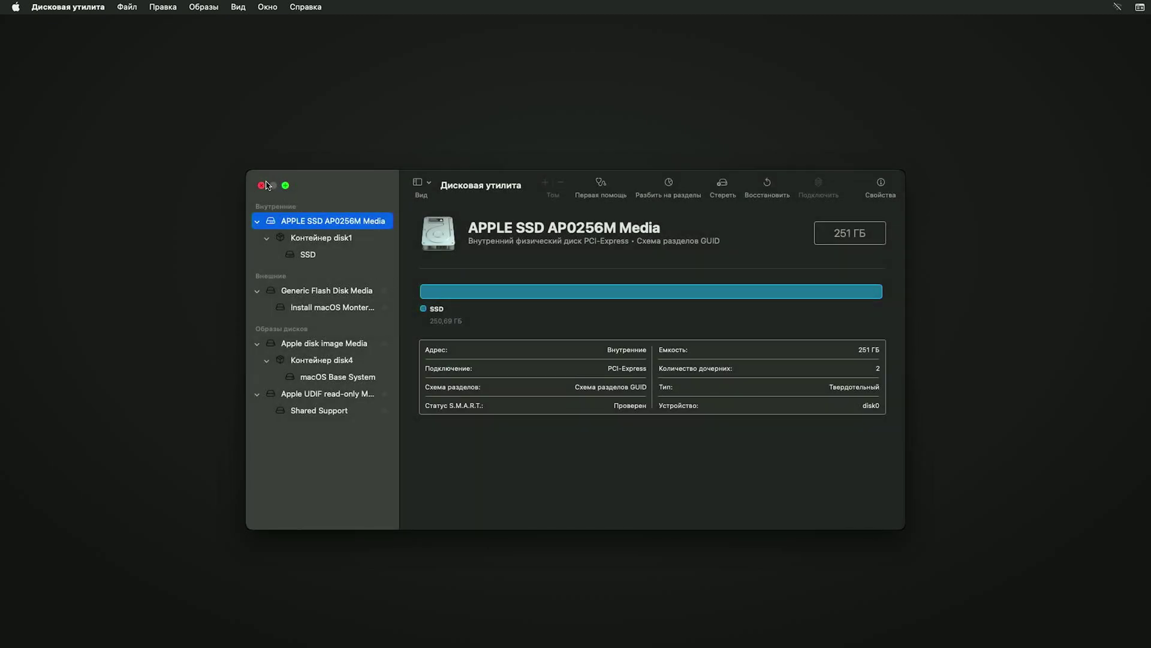
Close Disk Utility and start the macOS Monterey installation (Установка macOS Monterey).
{"action": "left_click", "coordinate": [264, 187]}
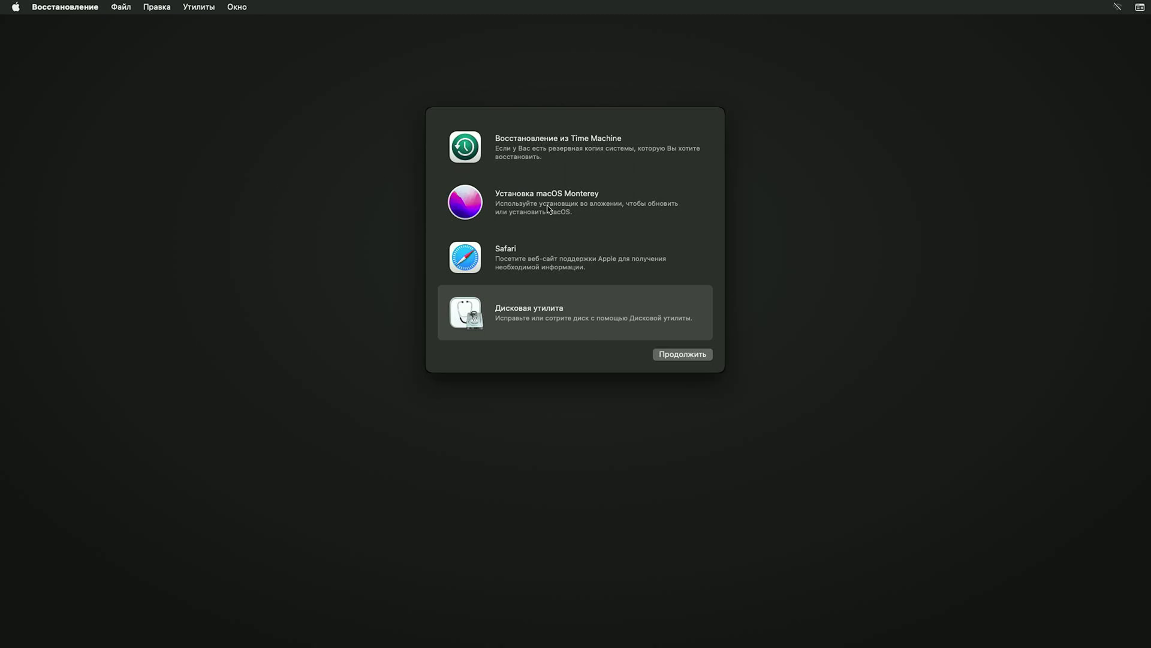
{"action": "left_click", "coordinate": [550, 211]}
{"action": "left_click", "coordinate": [678, 356]}
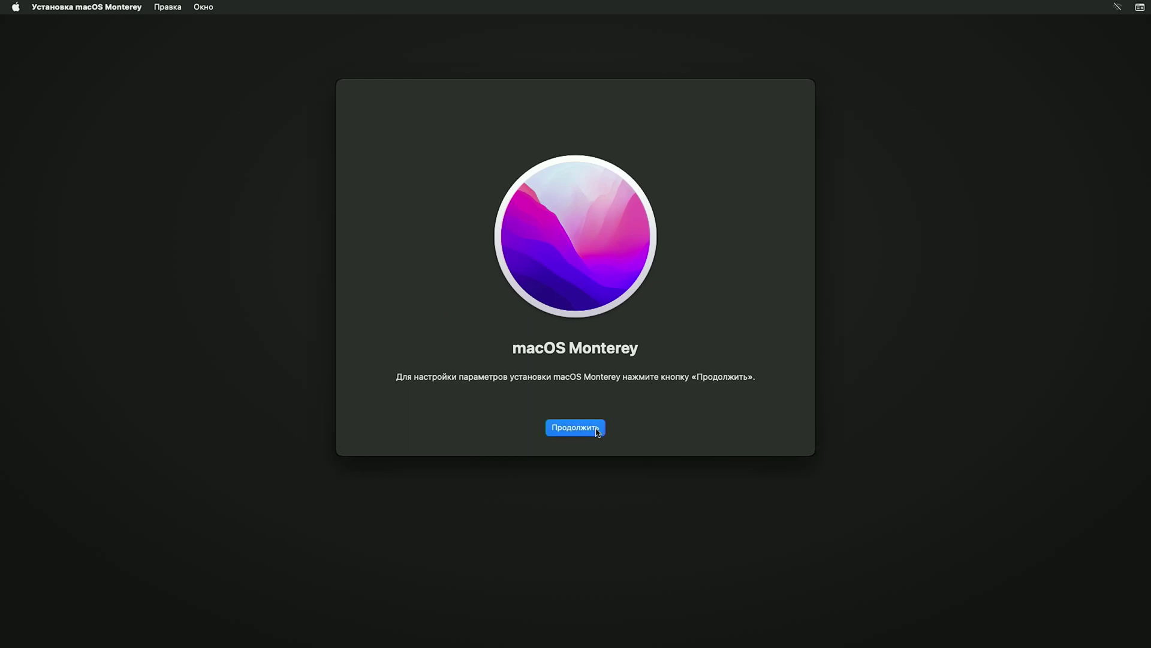
Accept the macOS Monterey license agreement and start the installation on the SSD volume.
{"action": "left_click", "coordinate": [576, 427]}
{"action": "left_click", "coordinate": [622, 430]}
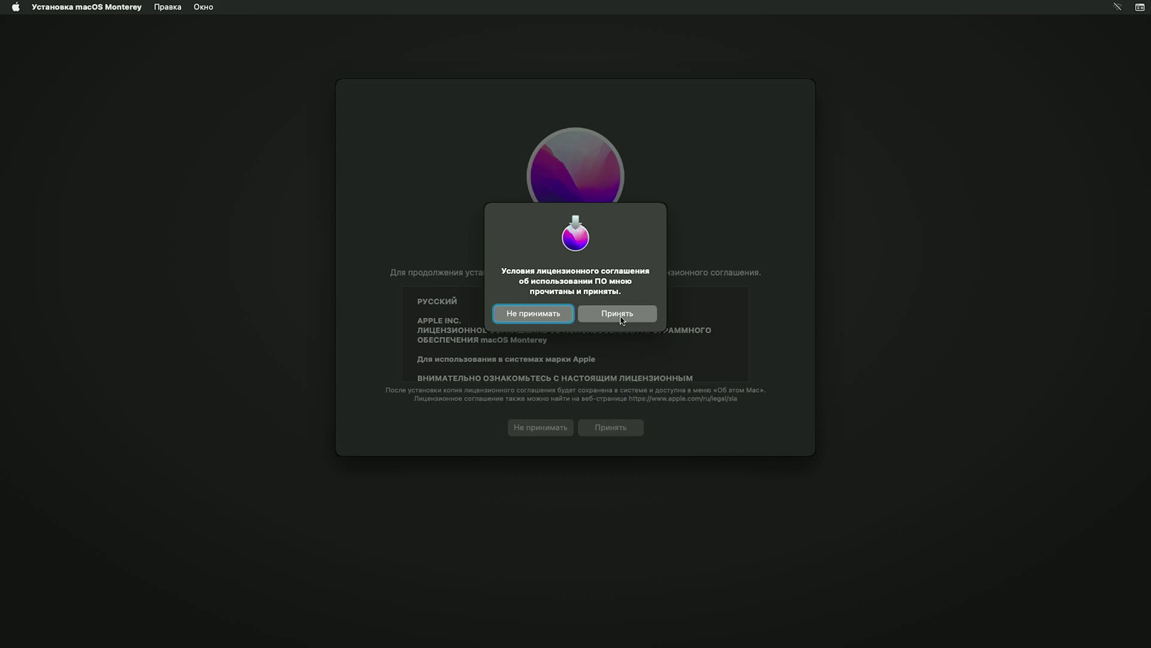
{"action": "left_click", "coordinate": [621, 320]}
{"action": "left_click", "coordinate": [539, 351]}
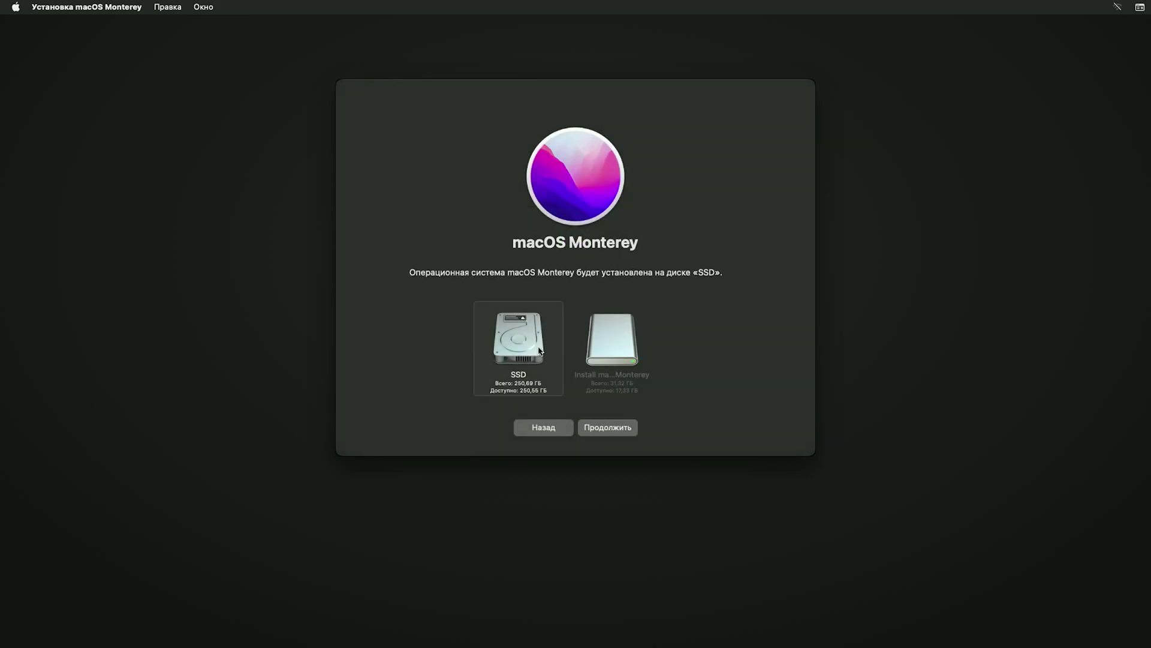
{"action": "left_click", "coordinate": [621, 430]}
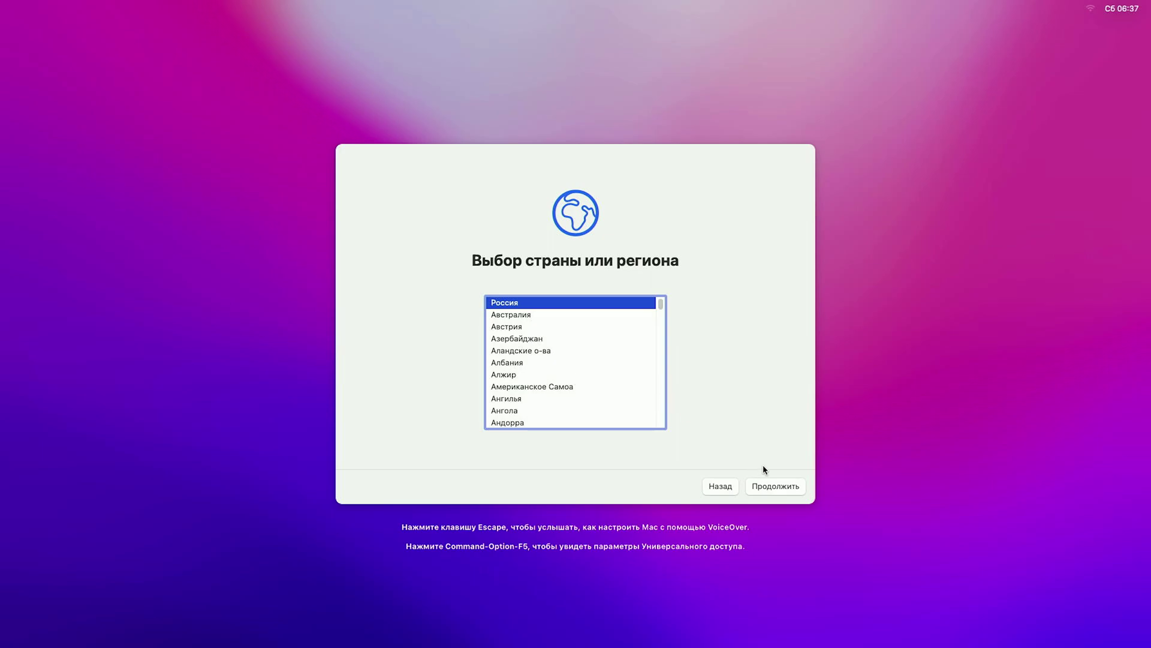
Accept Россия as the region with its suggested language settings, and skip the accessibility options.
{"action": "left_click", "coordinate": [762, 488]}
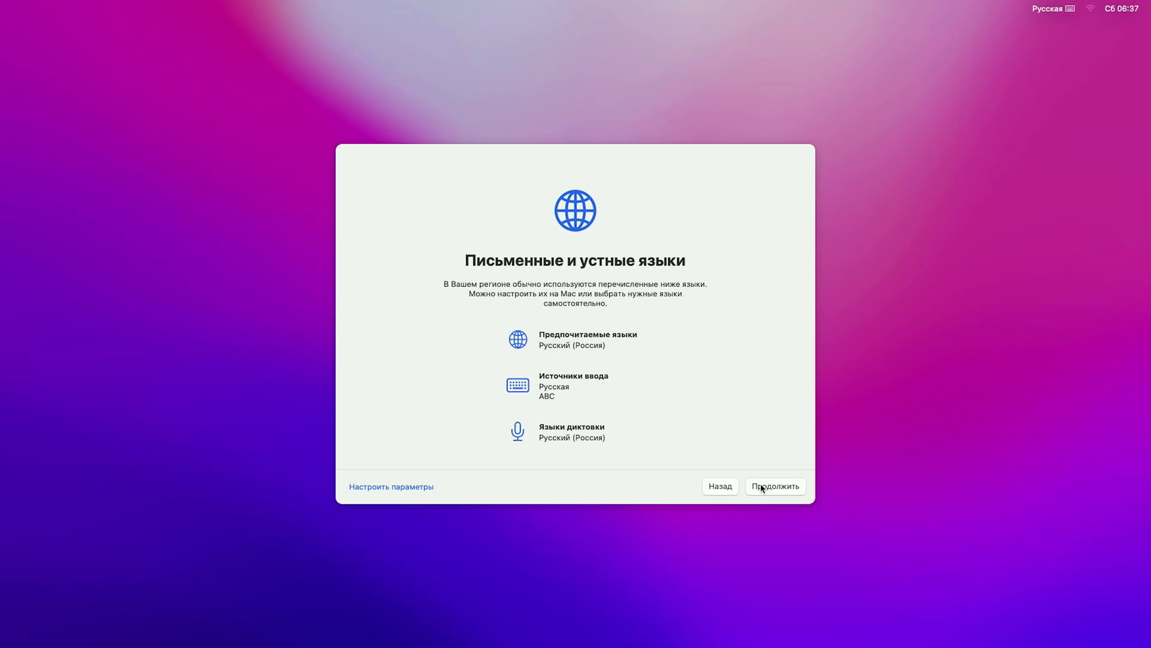
{"action": "left_click", "coordinate": [763, 489]}
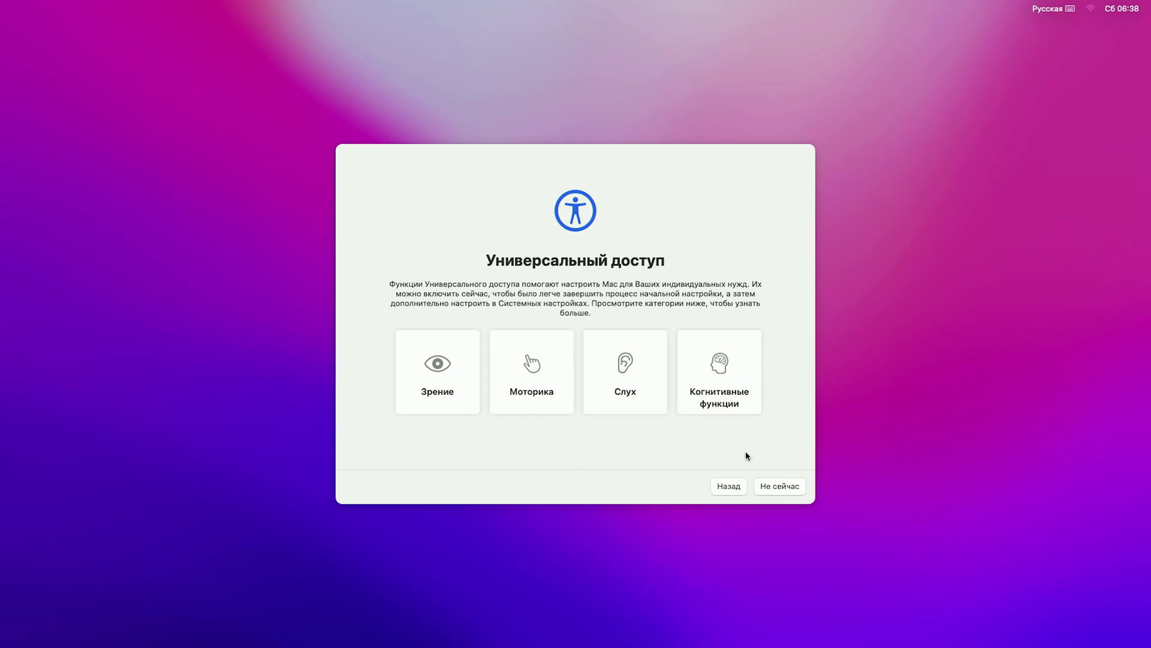
{"action": "left_click", "coordinate": [772, 486]}
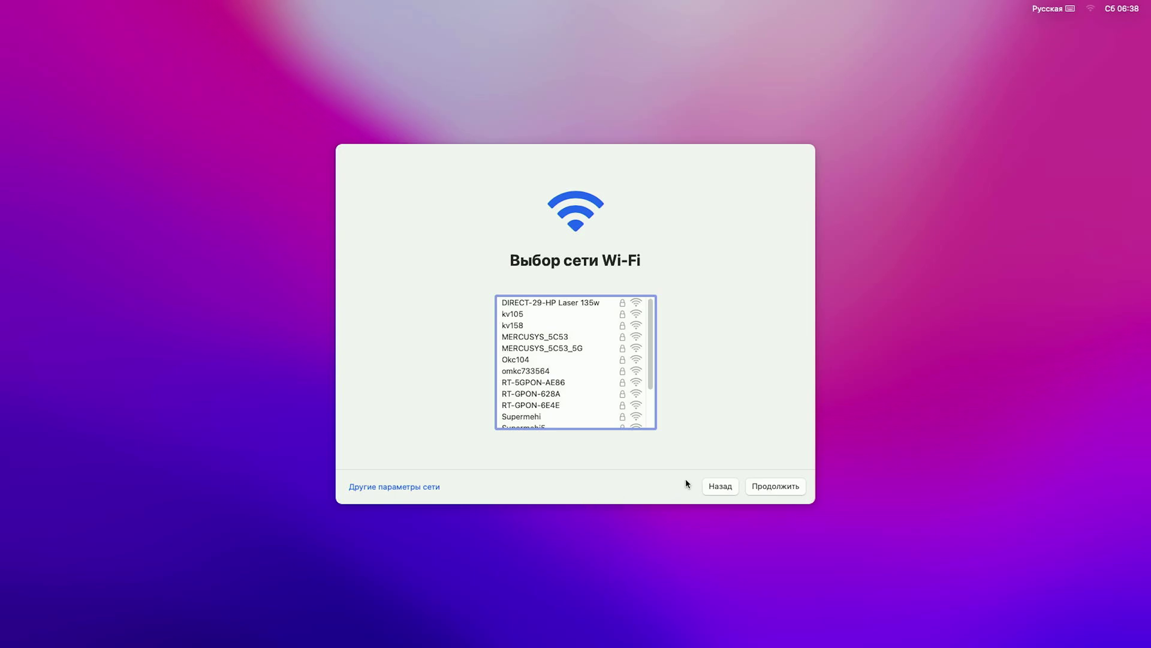
Continue the setup without configuring Wi-Fi and proceed past the data and privacy notice.
{"action": "left_click", "coordinate": [779, 487]}
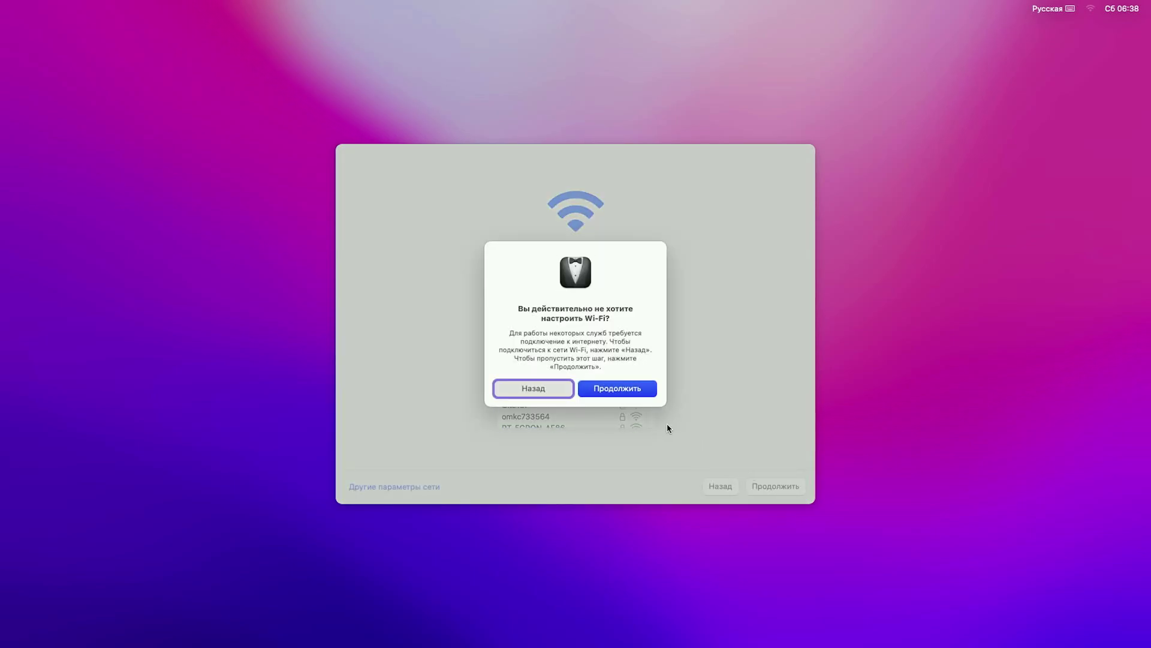
{"action": "left_click", "coordinate": [624, 389]}
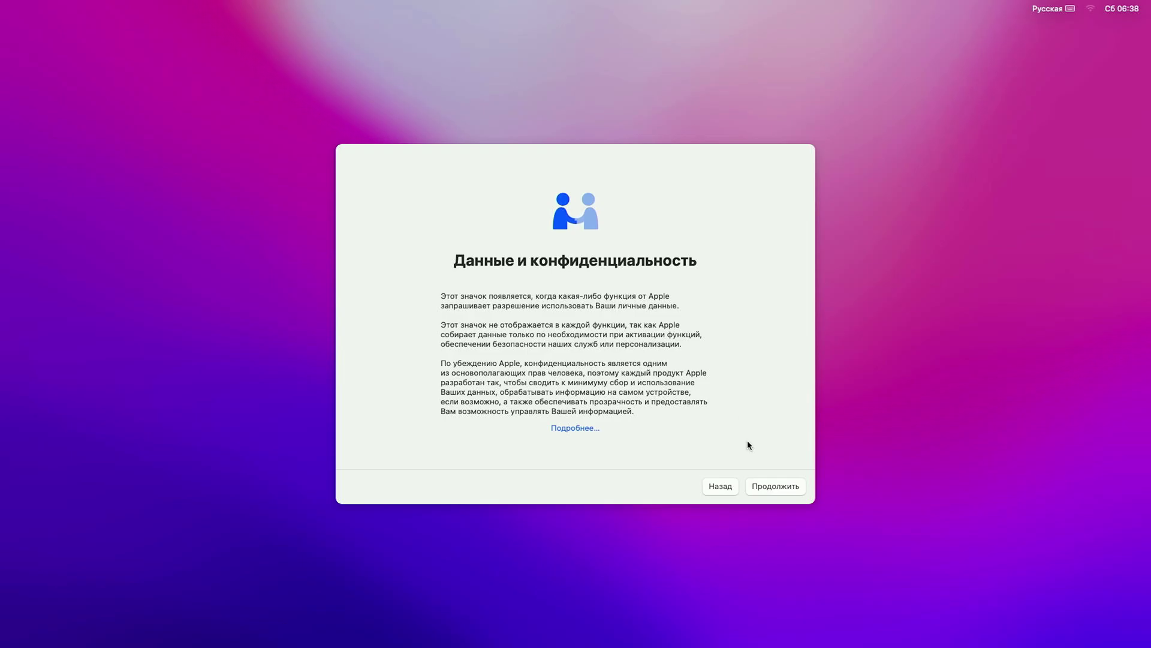
{"action": "left_click", "coordinate": [759, 489]}
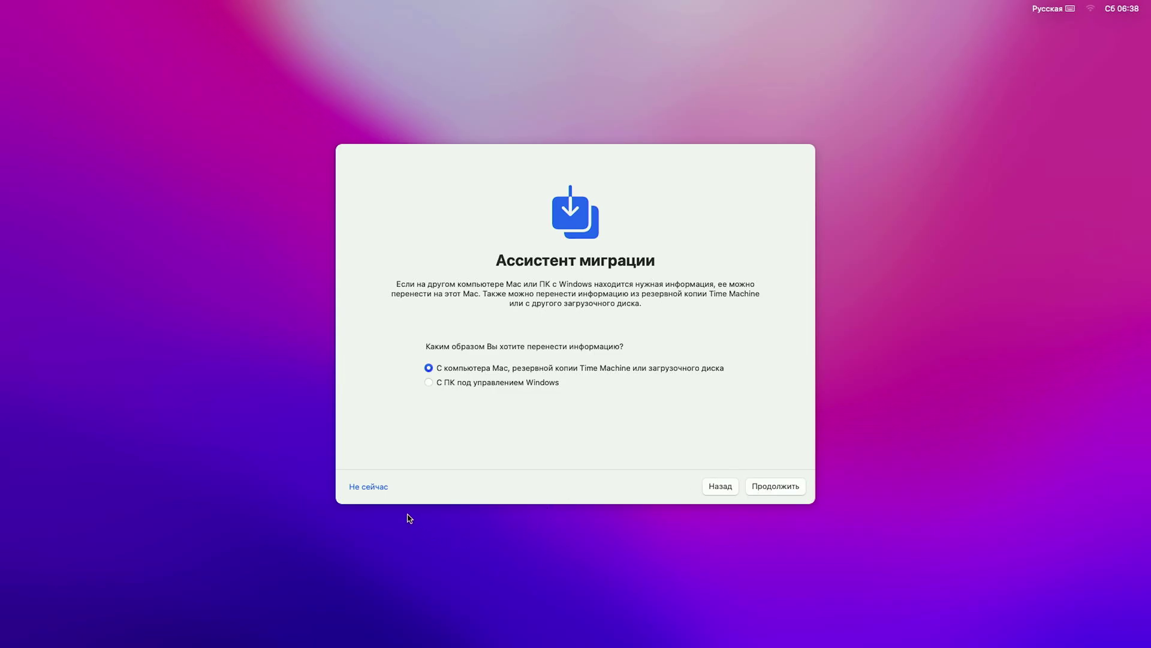
Skip transferring data in Migration Assistant and accept the macOS terms and conditions.
{"action": "left_click", "coordinate": [378, 488]}
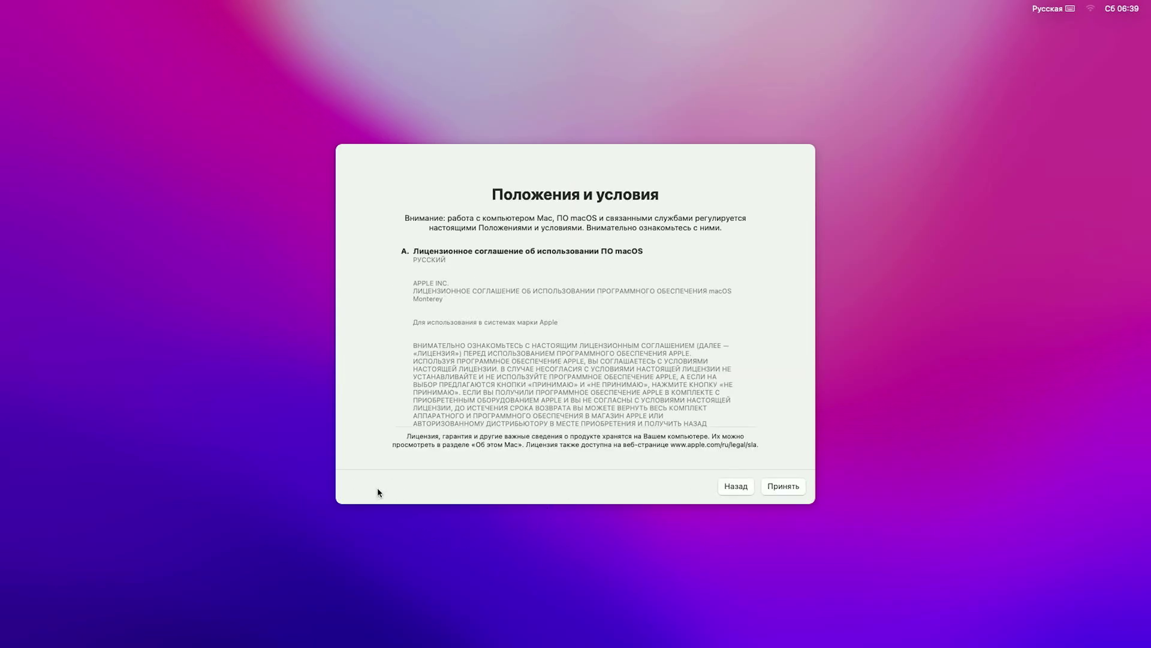
{"action": "left_click", "coordinate": [781, 489]}
{"action": "left_click", "coordinate": [602, 368]}
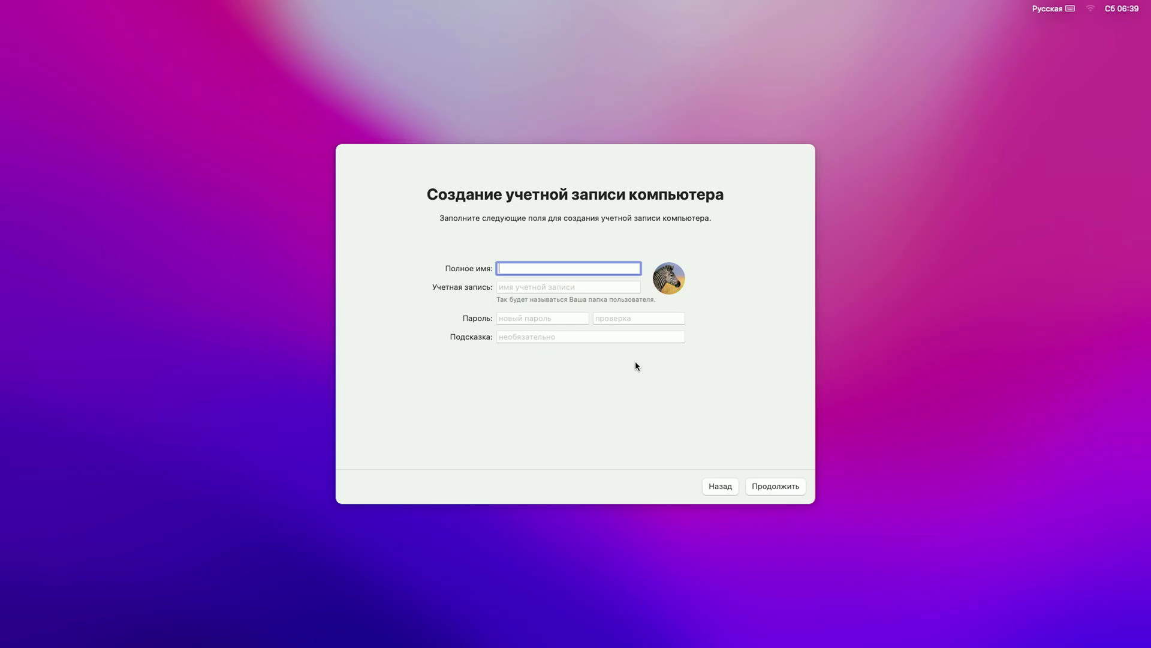
Switch to the ABC input source and fill in the computer account's full name and account name.
{"action": "type", "text": "ь"}
{"action": "key", "text": "BackSpace"}
{"action": "key", "text": "ctrl+space"}
{"action": "type", "text": "Maxim Efimov"}
{"action": "left_click", "coordinate": [617, 286]}
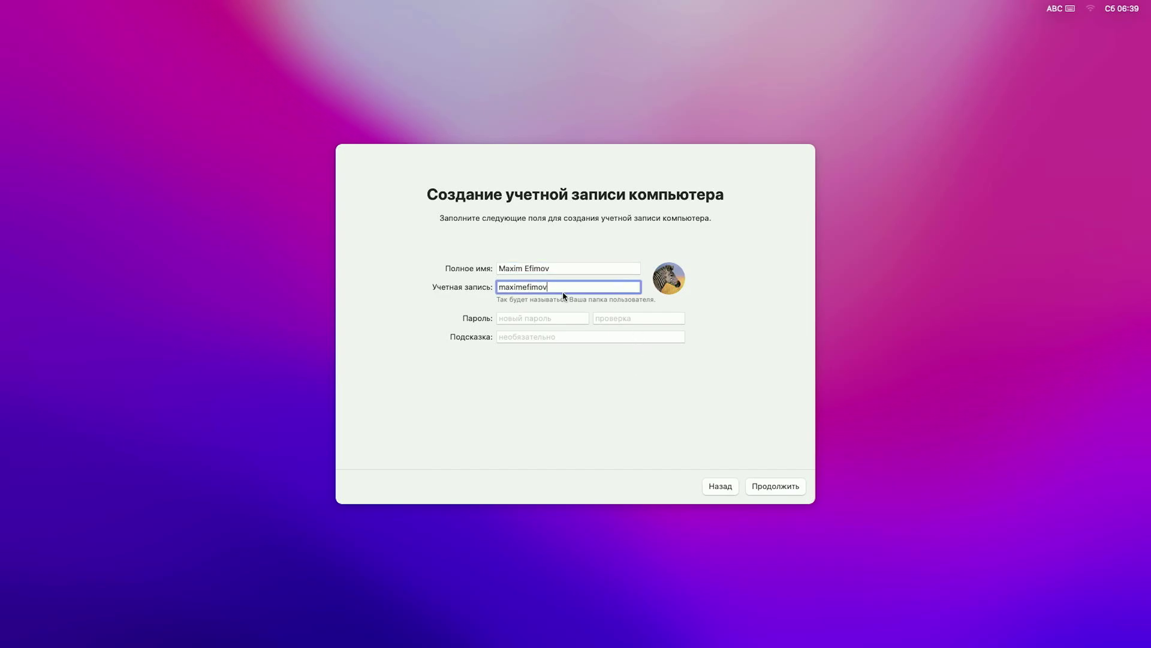
{"action": "key", "text": "BackSpace"}
{"action": "key", "text": "Delete"}
{"action": "type", "text": "mE"}
{"action": "key", "text": "super+a"}
Enter the new account's password and repeat it in the verification field.
{"action": "left_click", "coordinate": [540, 316]}
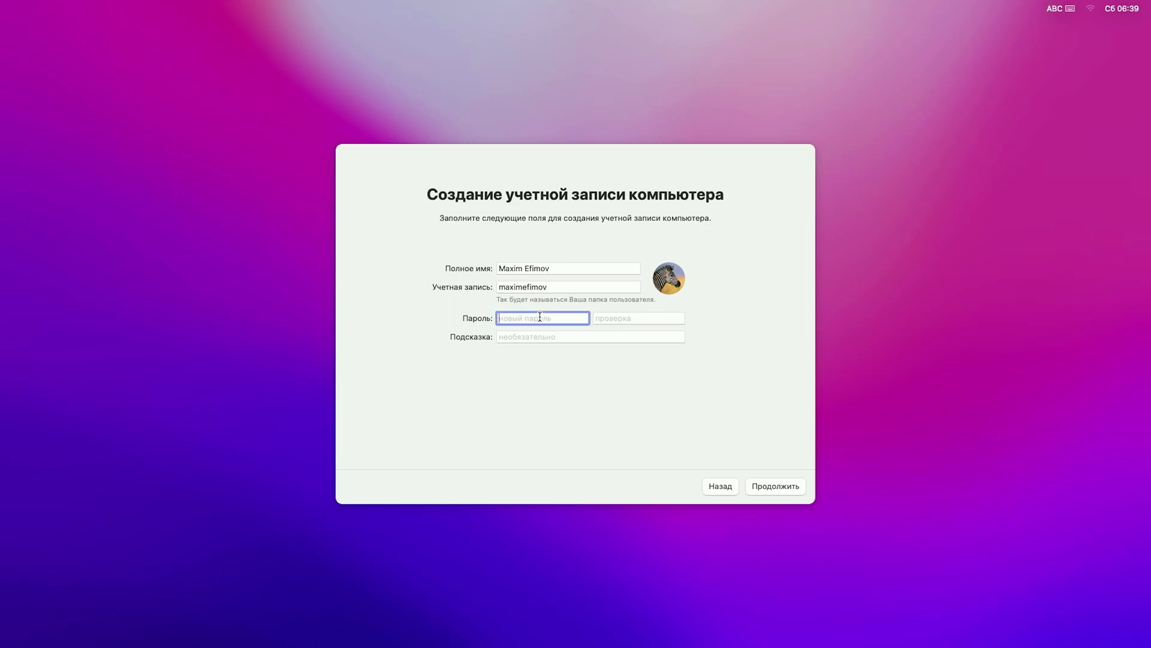
{"action": "type", "text": "••••••"}
{"action": "key", "text": "Tab"}
{"action": "type", "text": "••••••"}
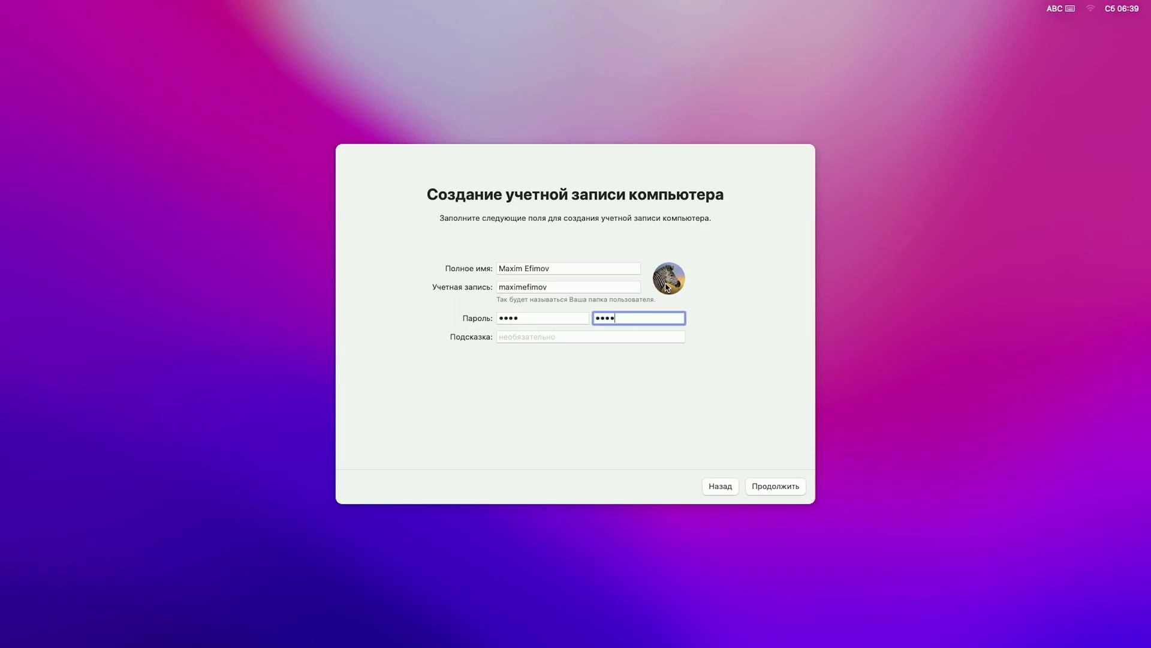
Set the ghost Memoji as the account picture and create the computer account.
{"action": "left_click", "coordinate": [667, 282]}
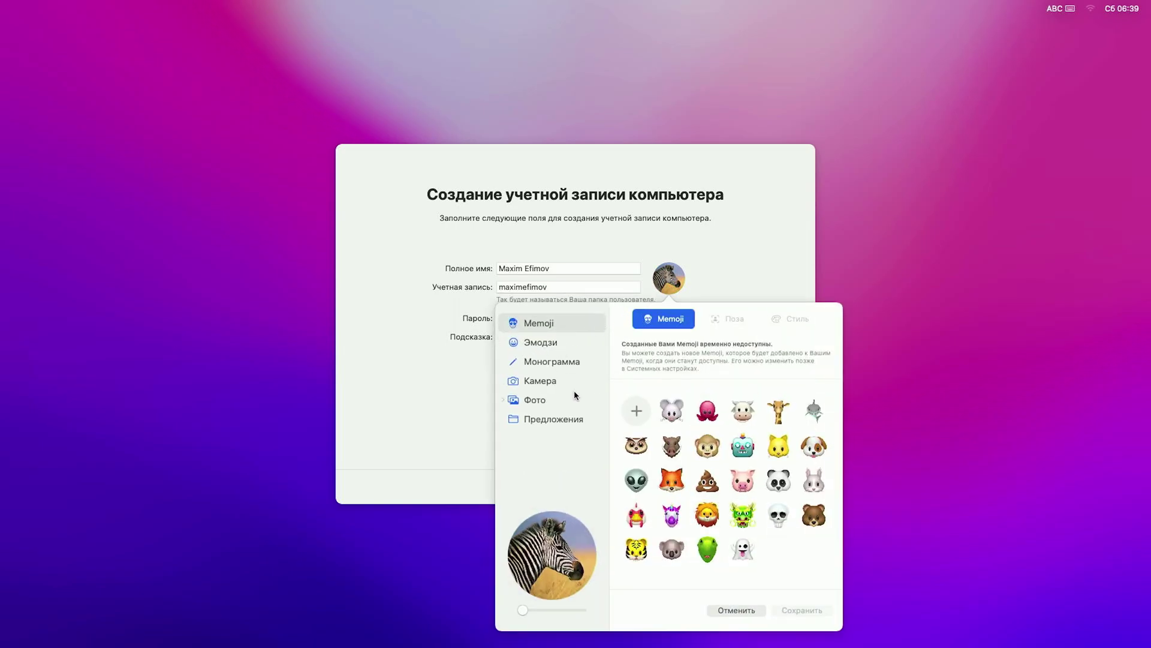
{"action": "left_click", "coordinate": [745, 550]}
{"action": "left_click", "coordinate": [812, 515]}
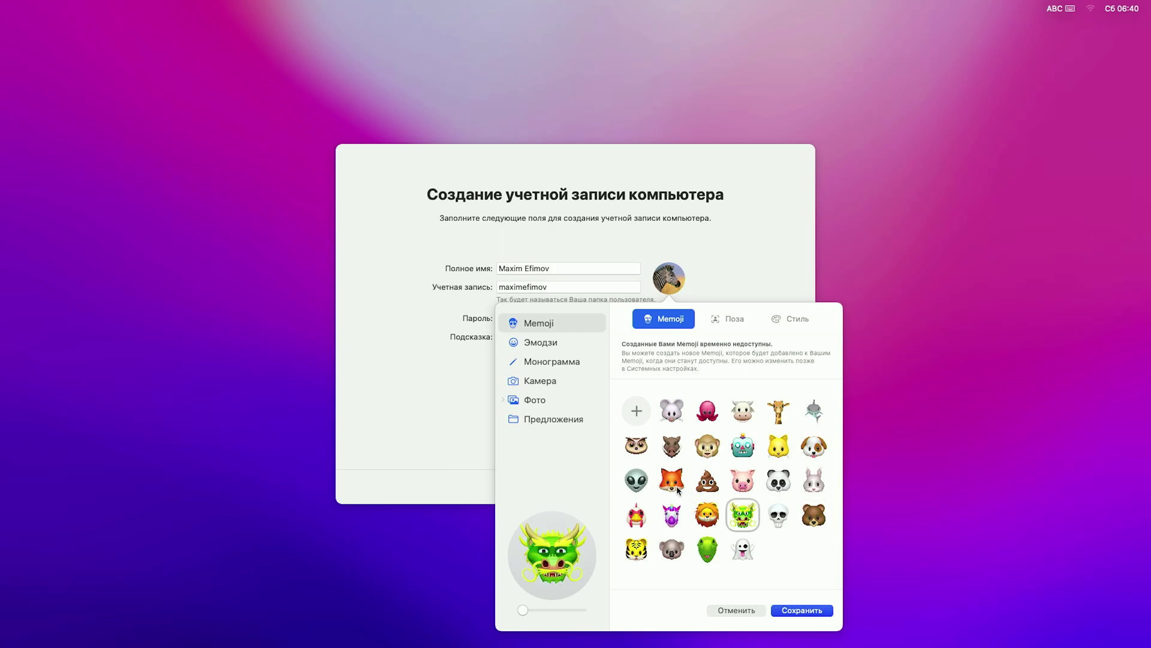
{"action": "left_click", "coordinate": [643, 487]}
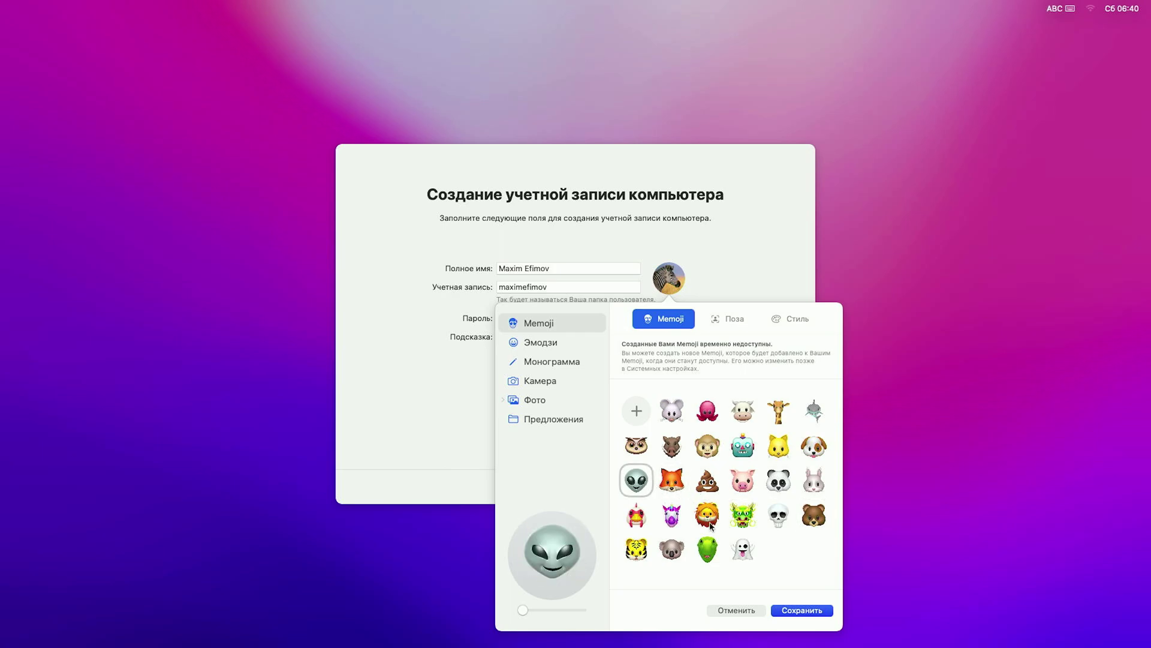
{"action": "left_click", "coordinate": [742, 554]}
{"action": "left_click", "coordinate": [802, 610]}
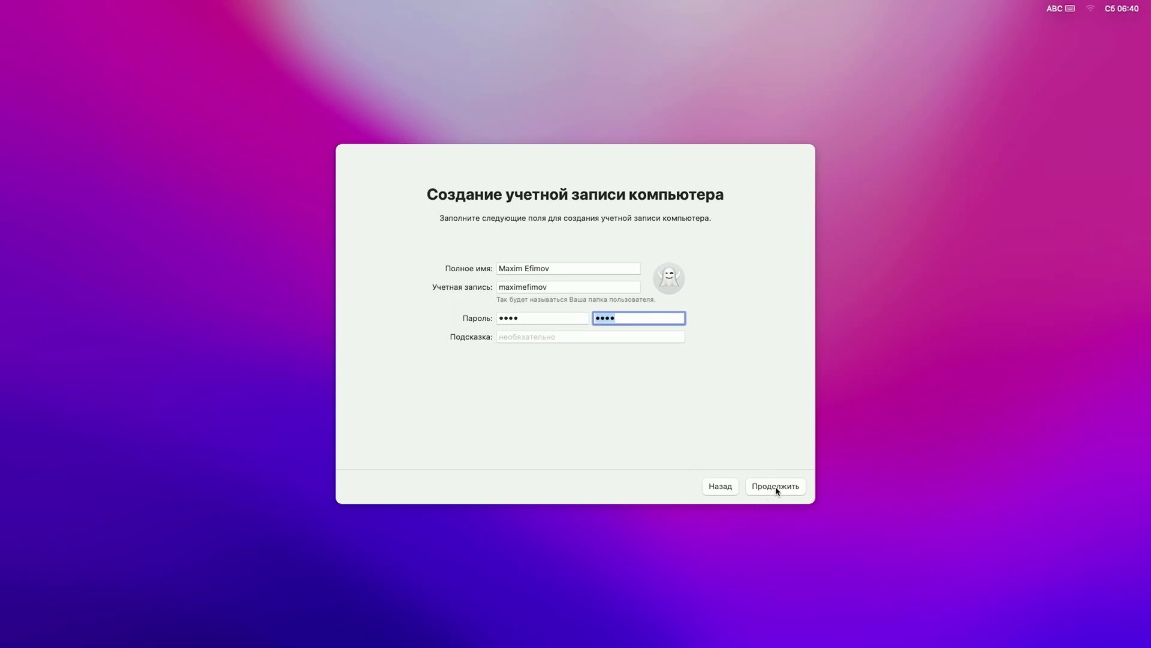
{"action": "left_click", "coordinate": [776, 488]}
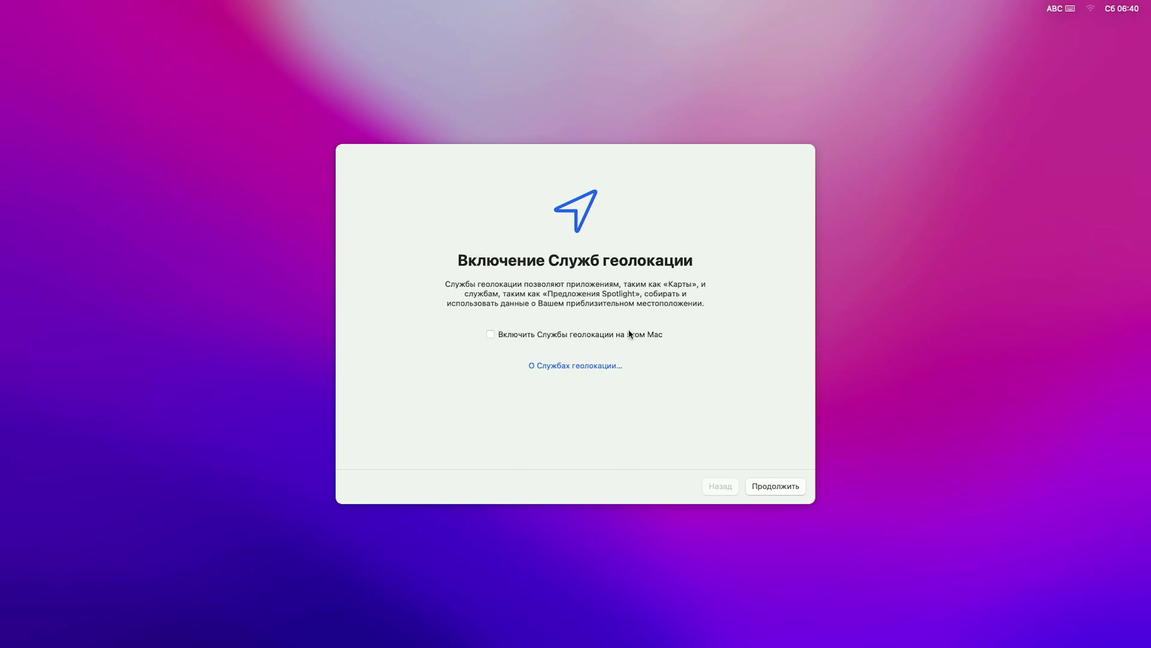
Continue without enabling location services and set the time zone to Омск, Россия on the map.
{"action": "left_click", "coordinate": [770, 490]}
{"action": "left_click", "coordinate": [630, 379]}
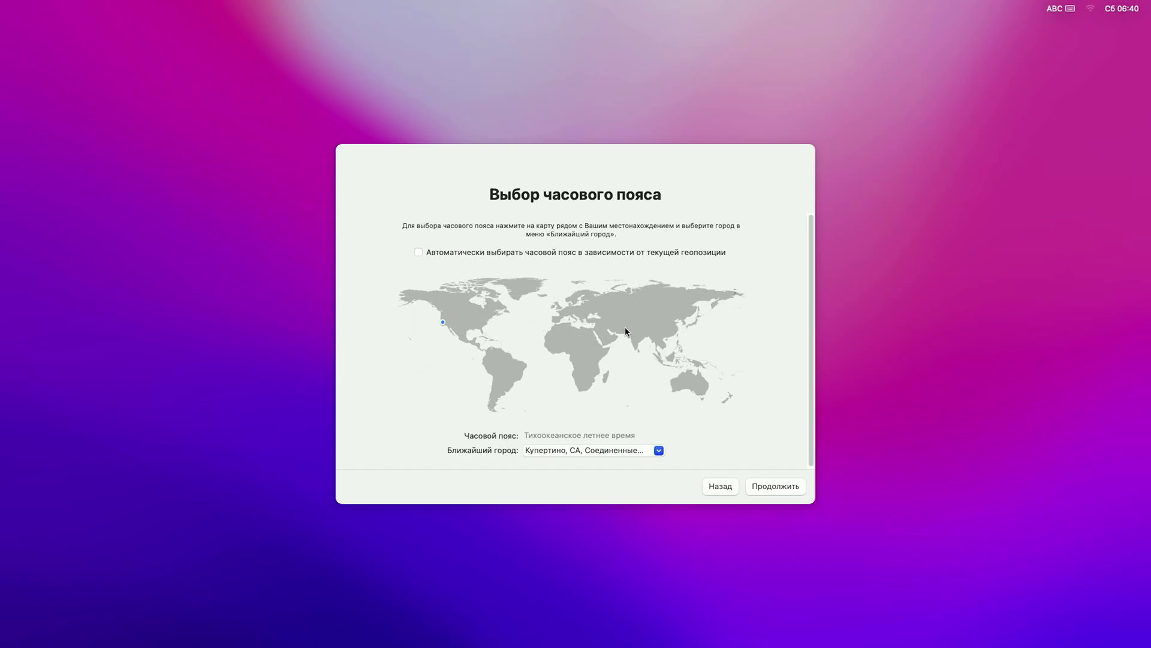
{"action": "left_click", "coordinate": [632, 306]}
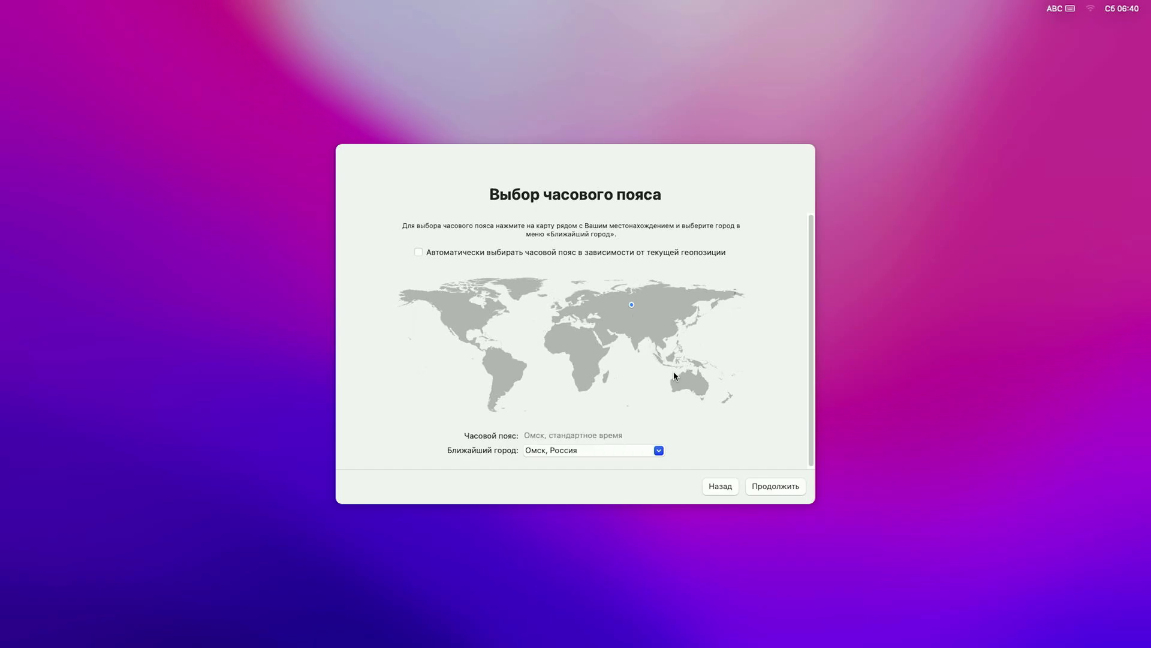
{"action": "left_click", "coordinate": [774, 485]}
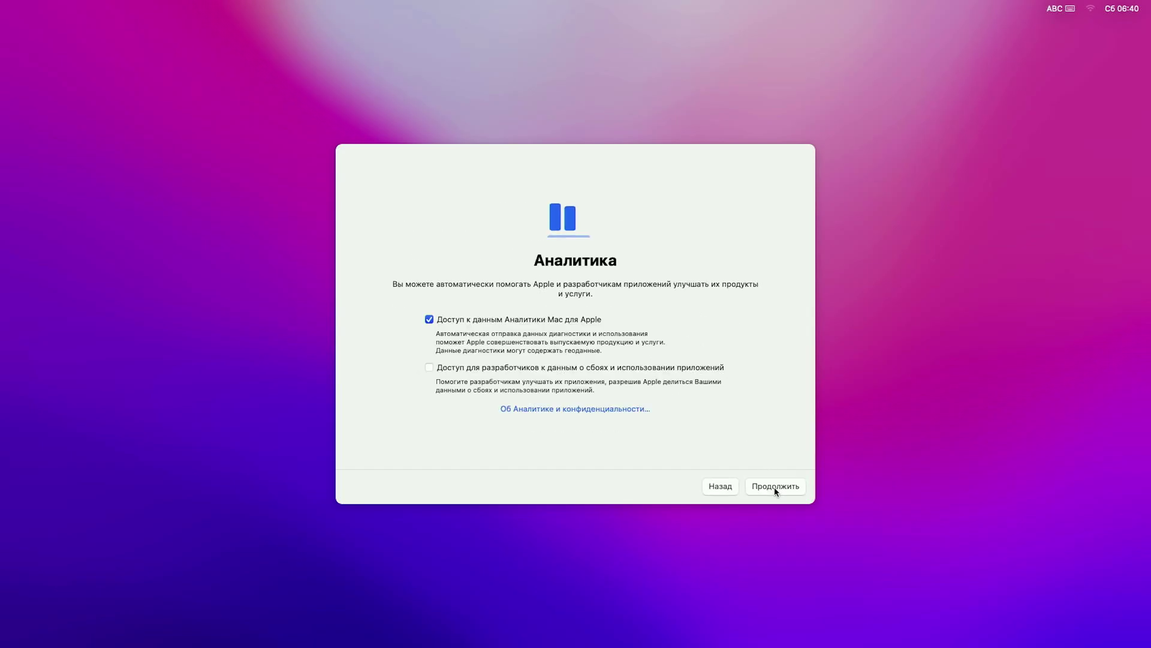
Turn off sharing Mac analytics with Apple and postpone the Screen Time setup.
{"action": "left_click", "coordinate": [563, 319]}
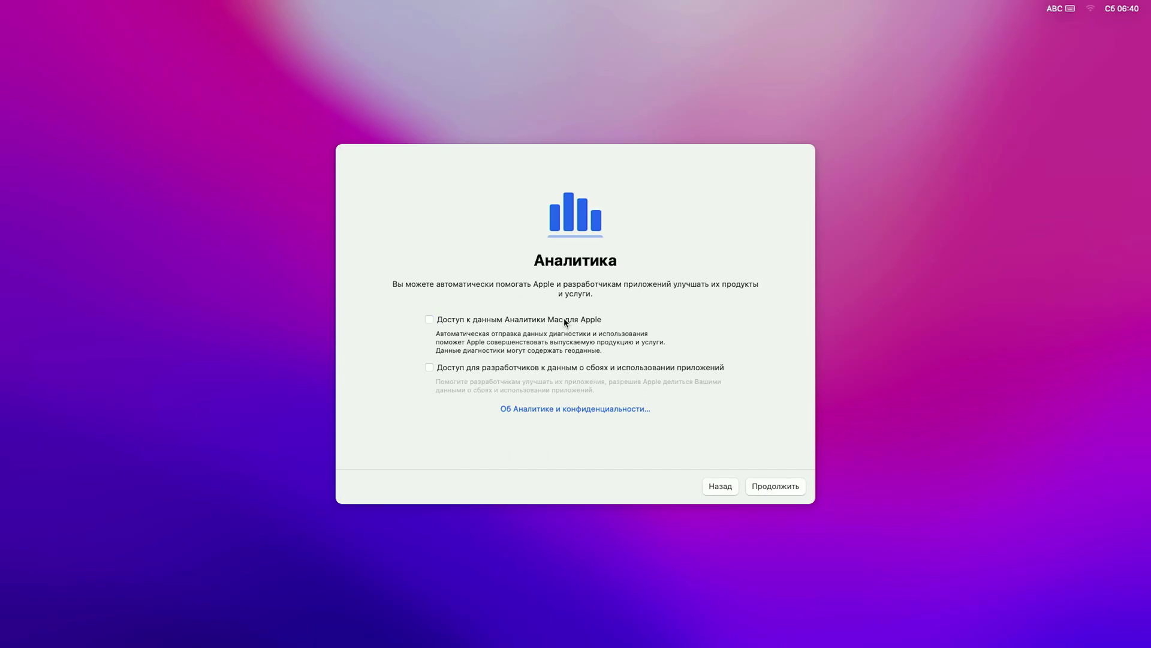
{"action": "left_click", "coordinate": [771, 487]}
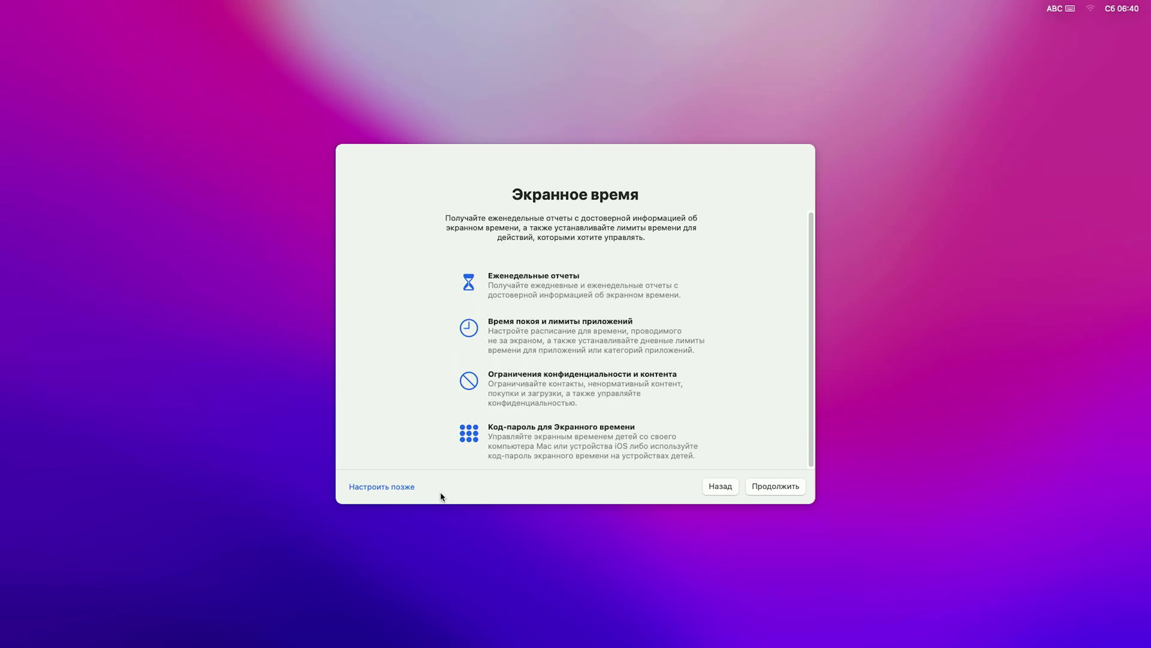
{"action": "left_click", "coordinate": [388, 488]}
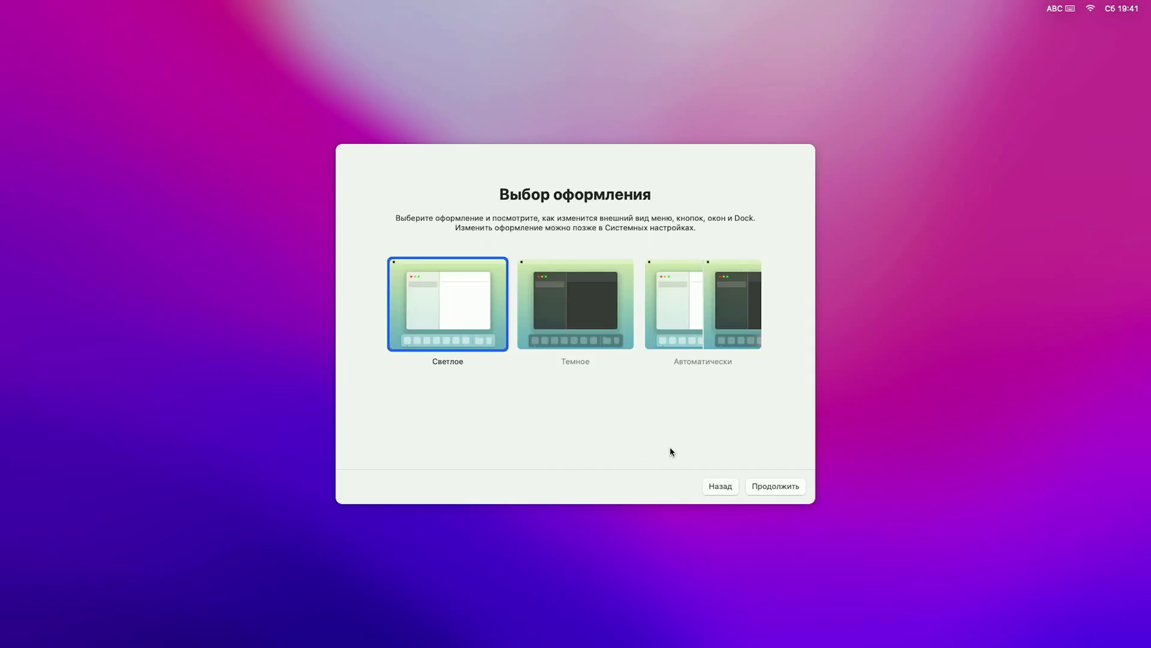
Choose the Светлое appearance after trying Темное and Автоматически, and continue past the App Store notice.
{"action": "left_click", "coordinate": [598, 351]}
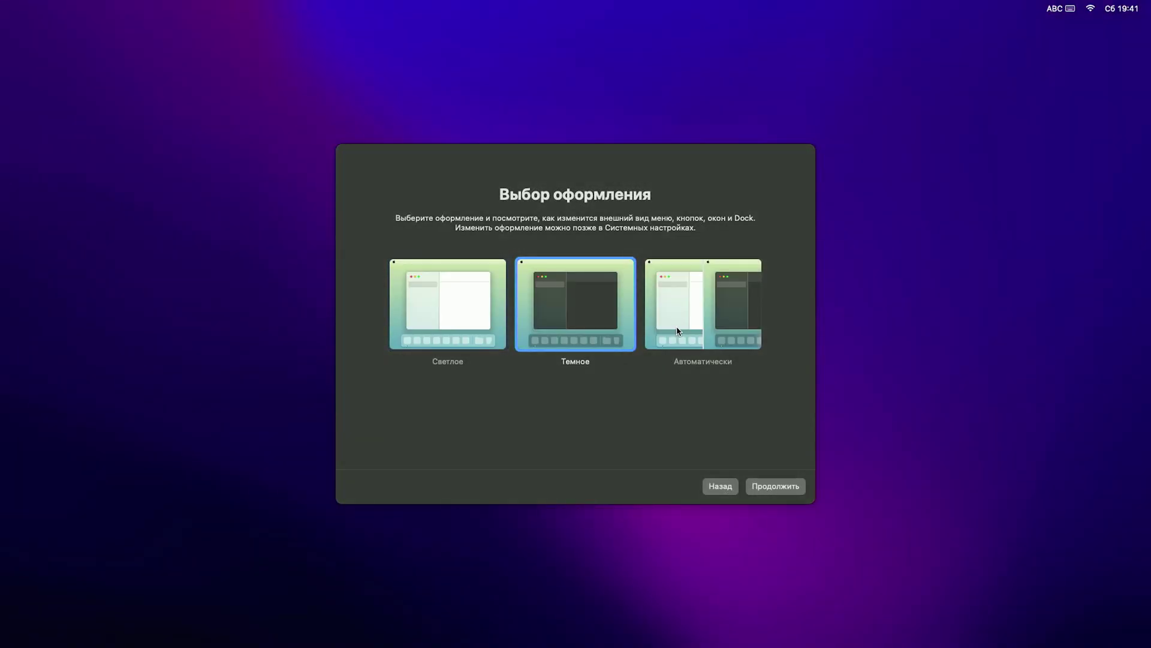
{"action": "left_click", "coordinate": [678, 330]}
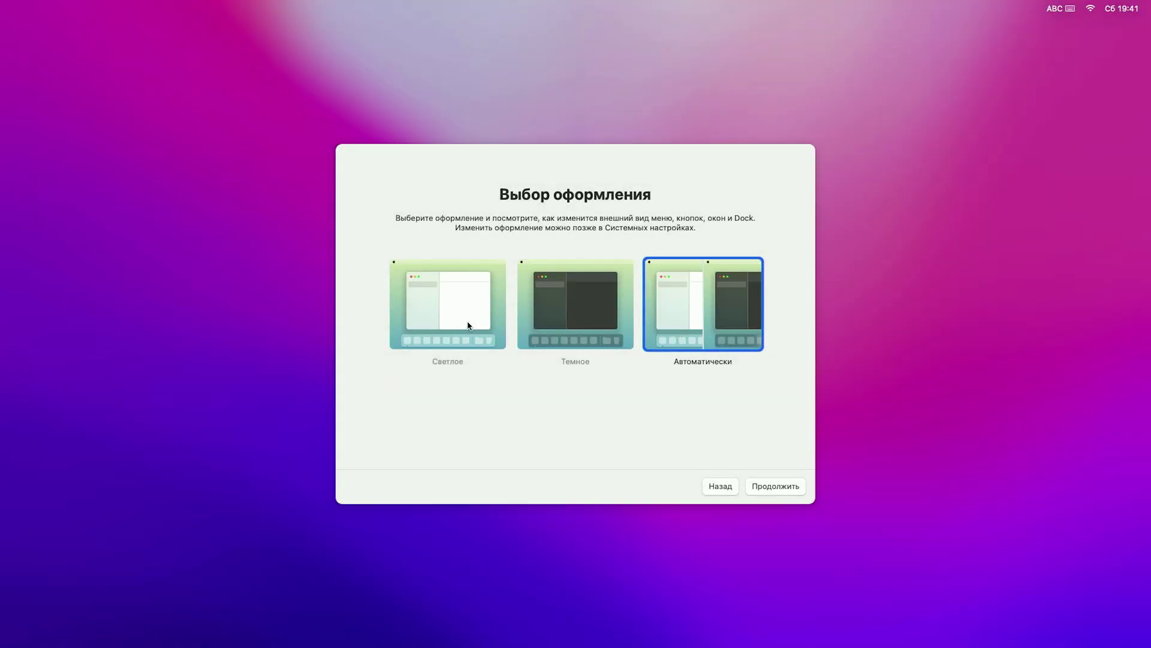
{"action": "left_click", "coordinate": [468, 326]}
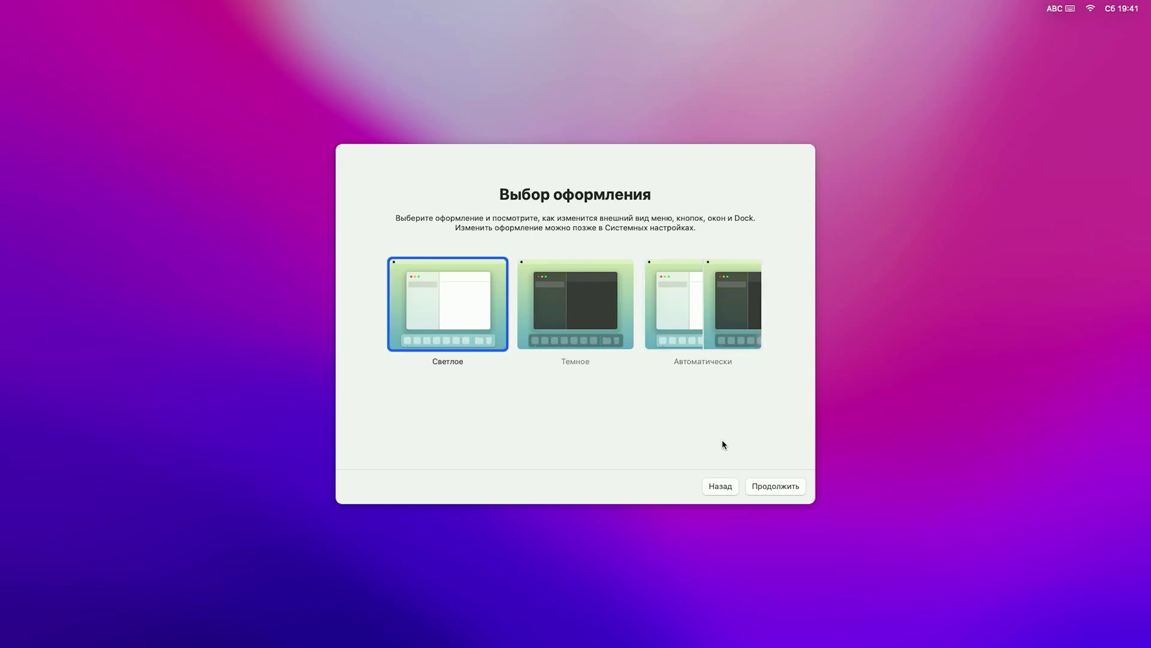
{"action": "left_click", "coordinate": [782, 487]}
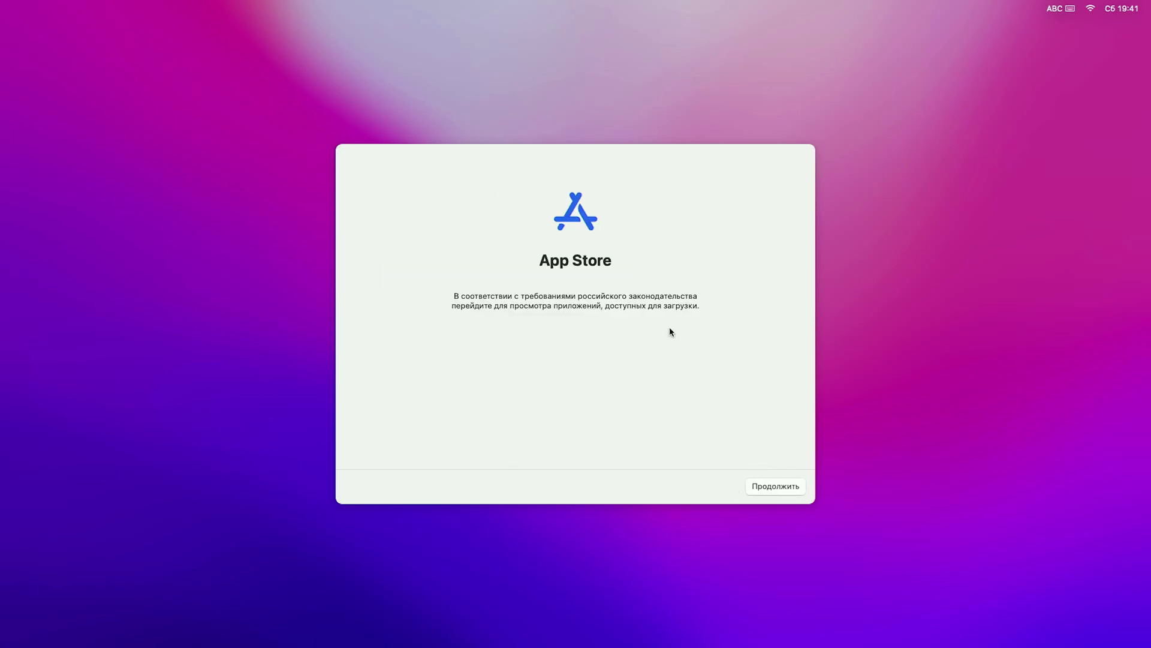
{"action": "left_click", "coordinate": [774, 485]}
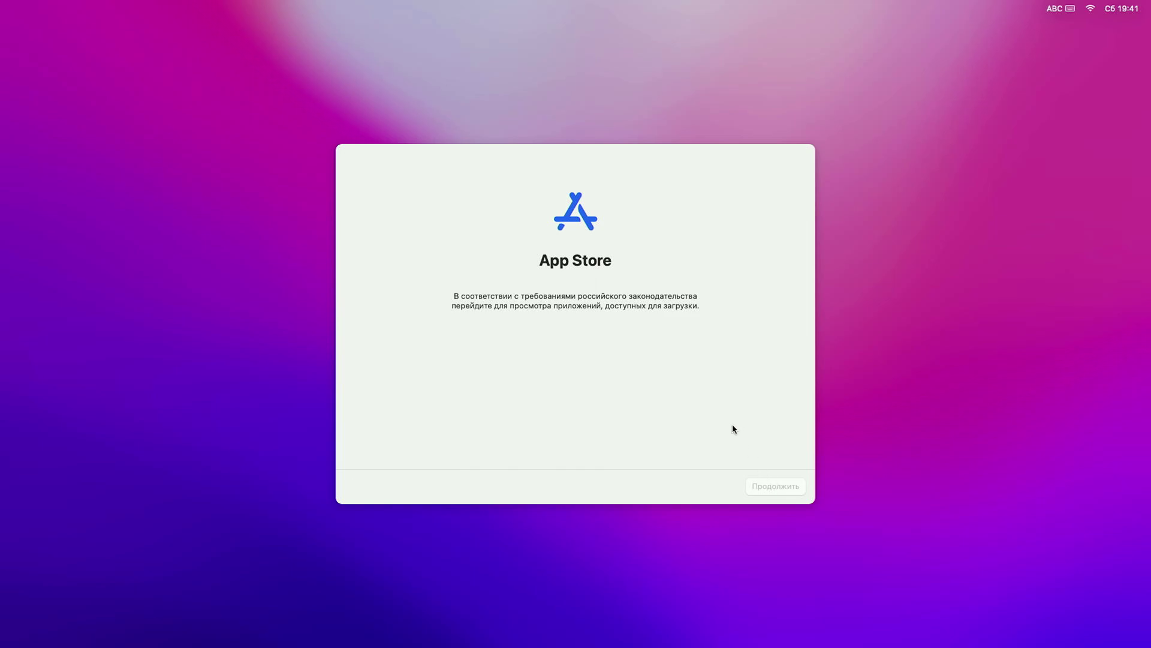